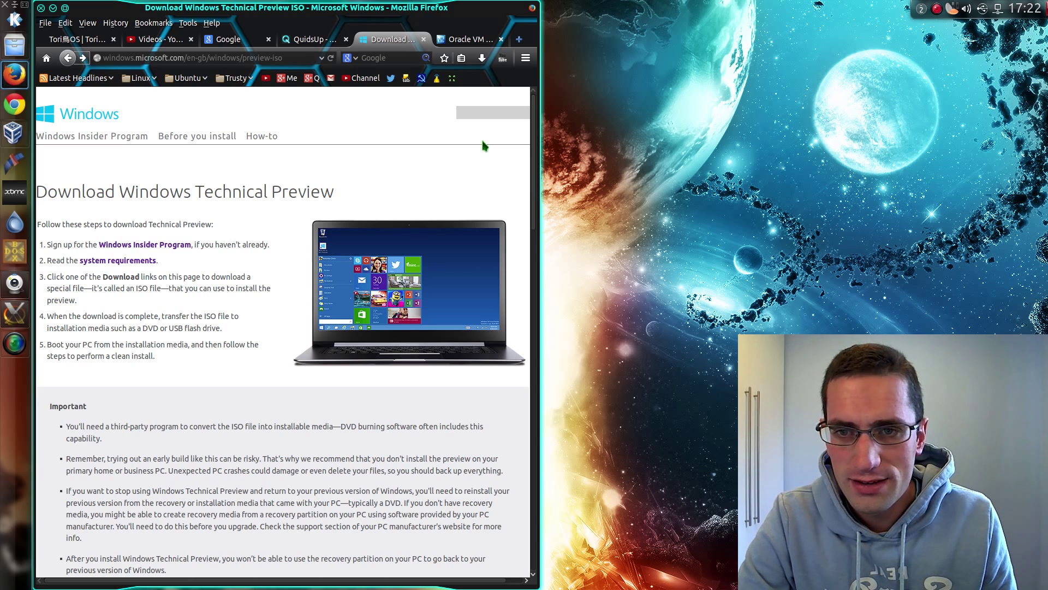
- Switch to the open VirtualBox website and go to its downloads page
{"action": "left_click", "coordinate": [465, 41]}
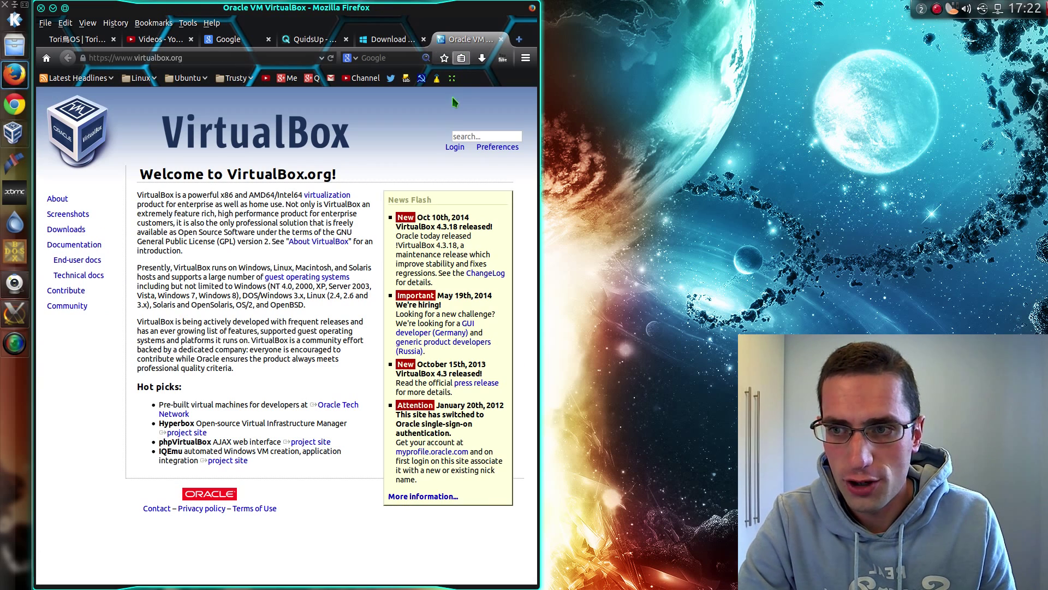
{"action": "left_click", "coordinate": [66, 229]}
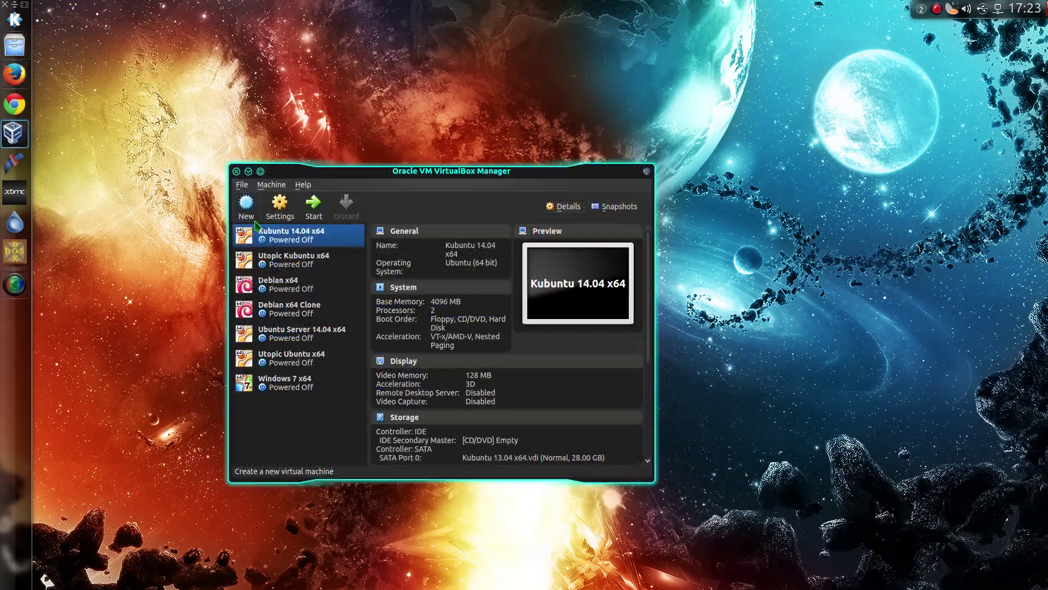
- Start a new virtual machine in VirtualBox named "Windows 10 x64" with the version set to Windows 8.1 (64 bit)
{"action": "left_click", "coordinate": [247, 207]}
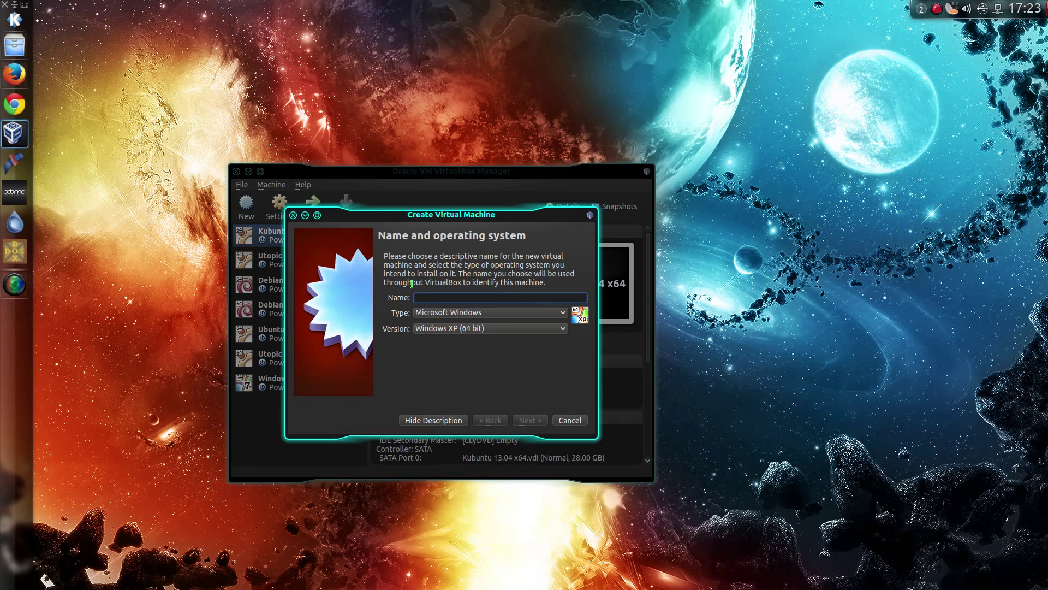
{"action": "type", "text": "Windows "}
{"action": "type", "text": "10 x64"}
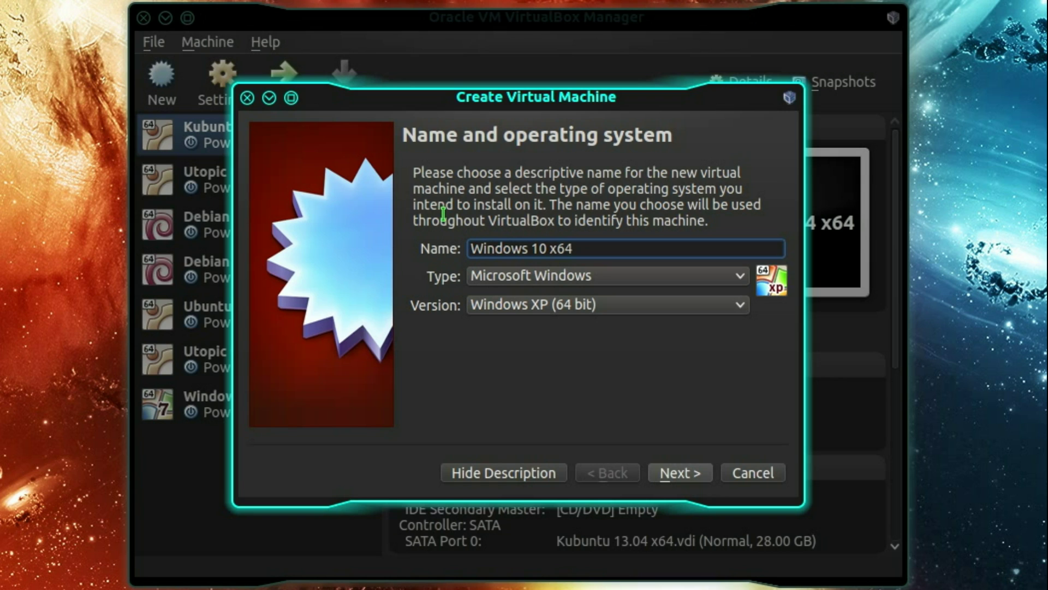
{"action": "left_click", "coordinate": [651, 311]}
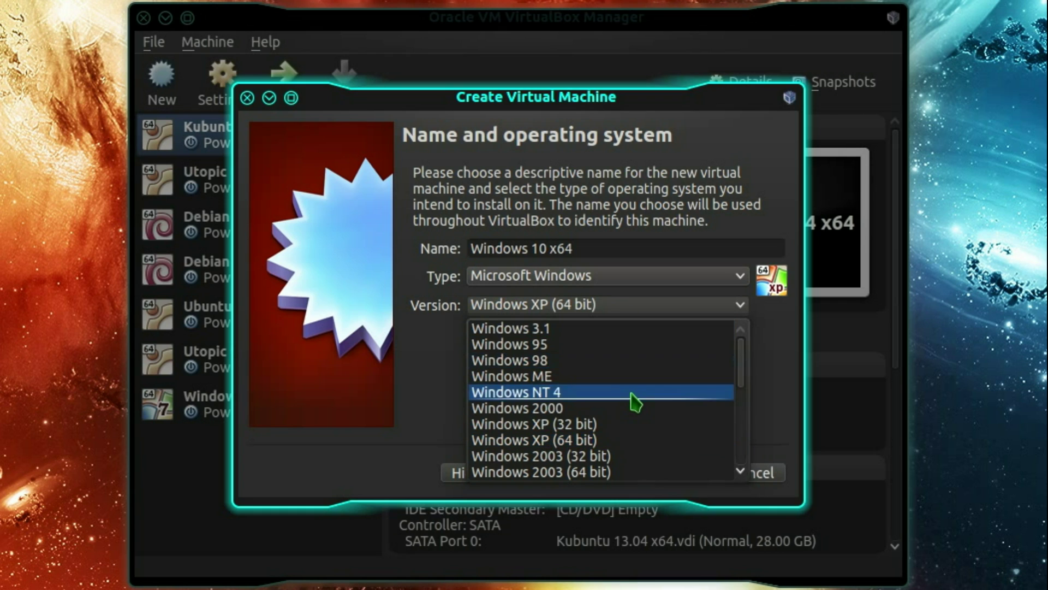
{"action": "scroll", "coordinate": [633, 400], "scroll_direction": "down", "scroll_amount": 2}
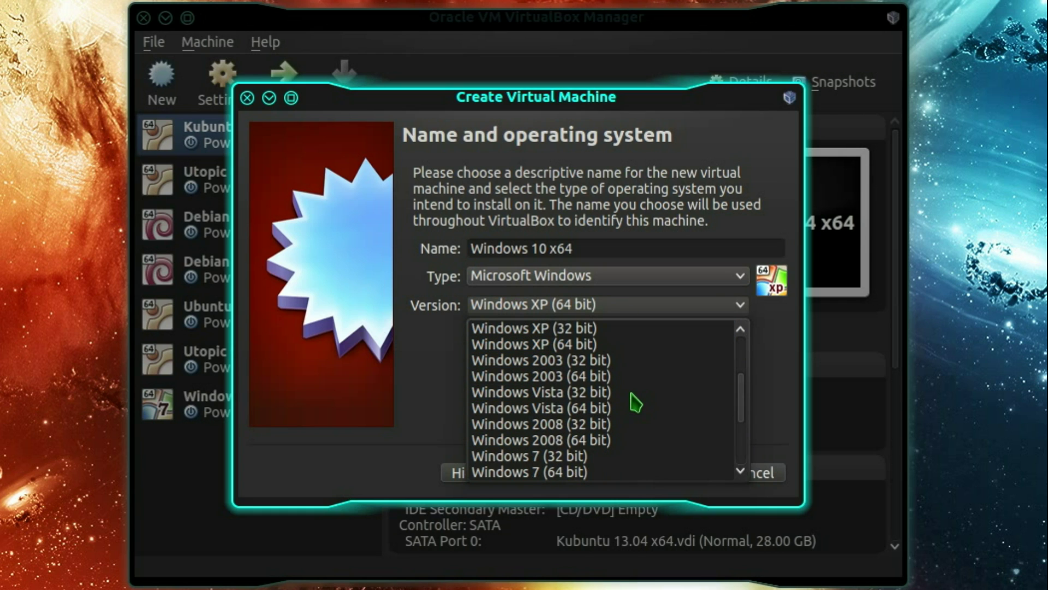
{"action": "scroll", "coordinate": [634, 402], "scroll_direction": "down", "scroll_amount": 1}
{"action": "scroll", "coordinate": [635, 403], "scroll_direction": "down", "scroll_amount": 1}
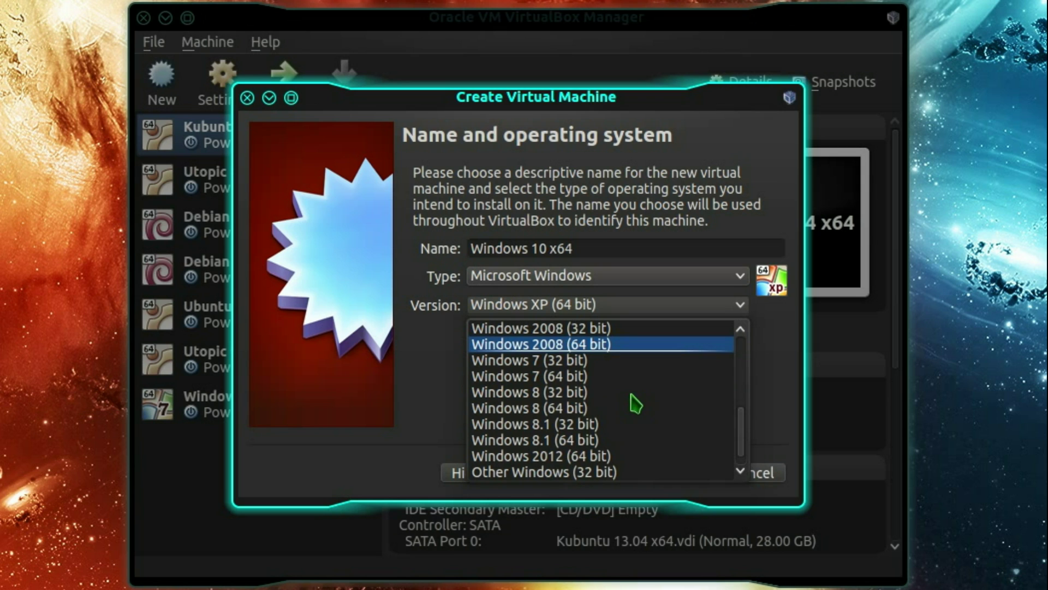
{"action": "left_click", "coordinate": [605, 440]}
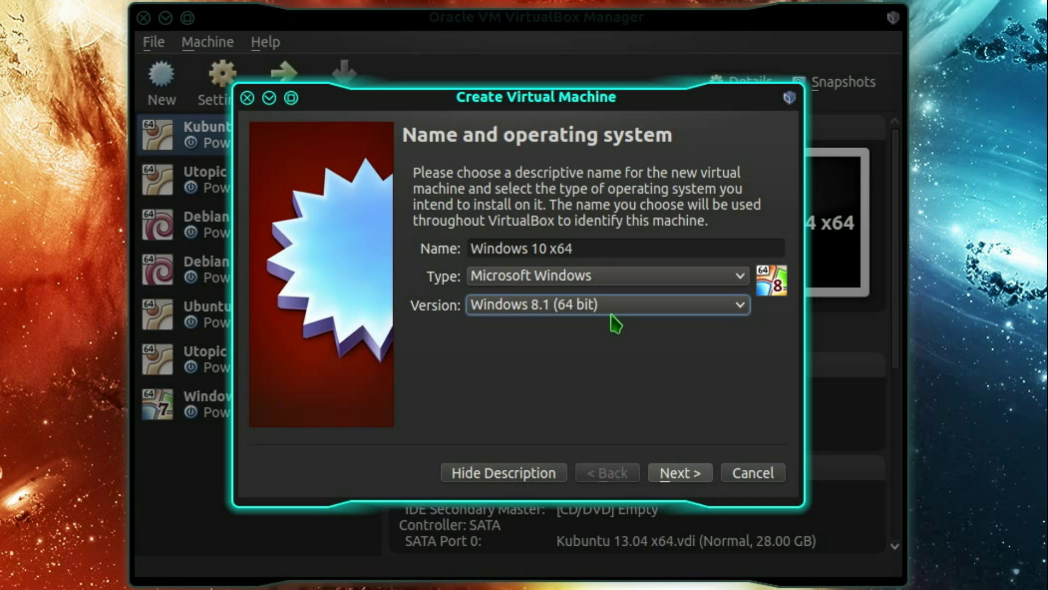
{"action": "left_click", "coordinate": [680, 473]}
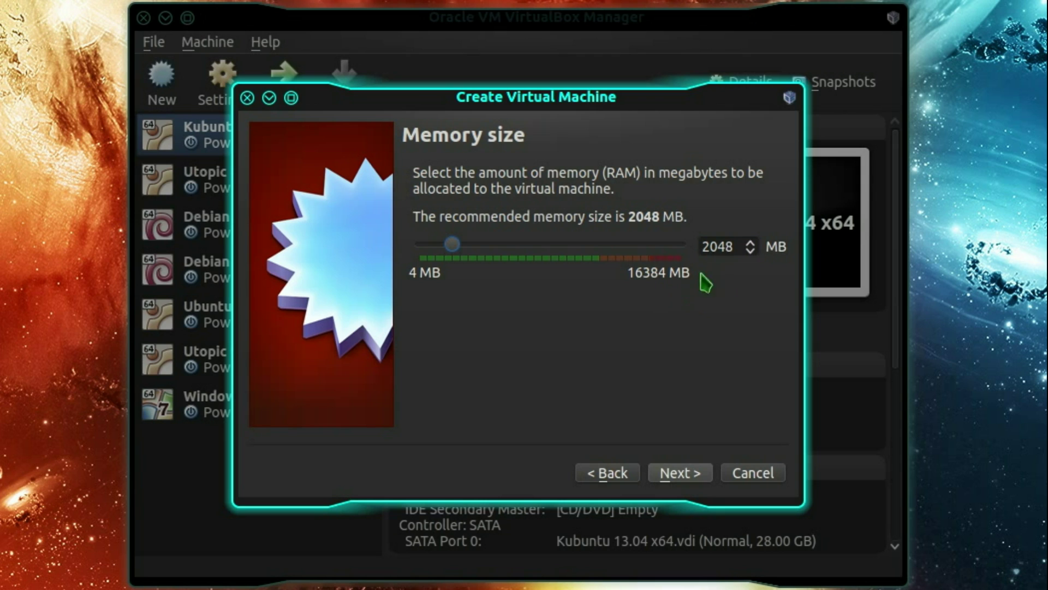
- Allocate 8192 MB of memory to the new virtual machine
{"action": "double_click", "coordinate": [739, 248]}
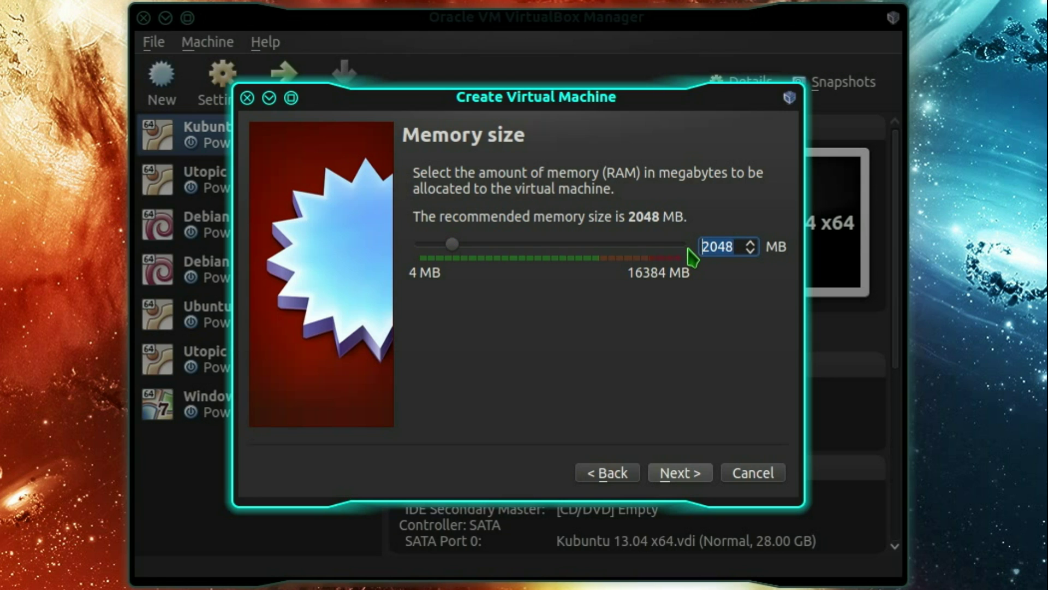
{"action": "type", "text": "8192"}
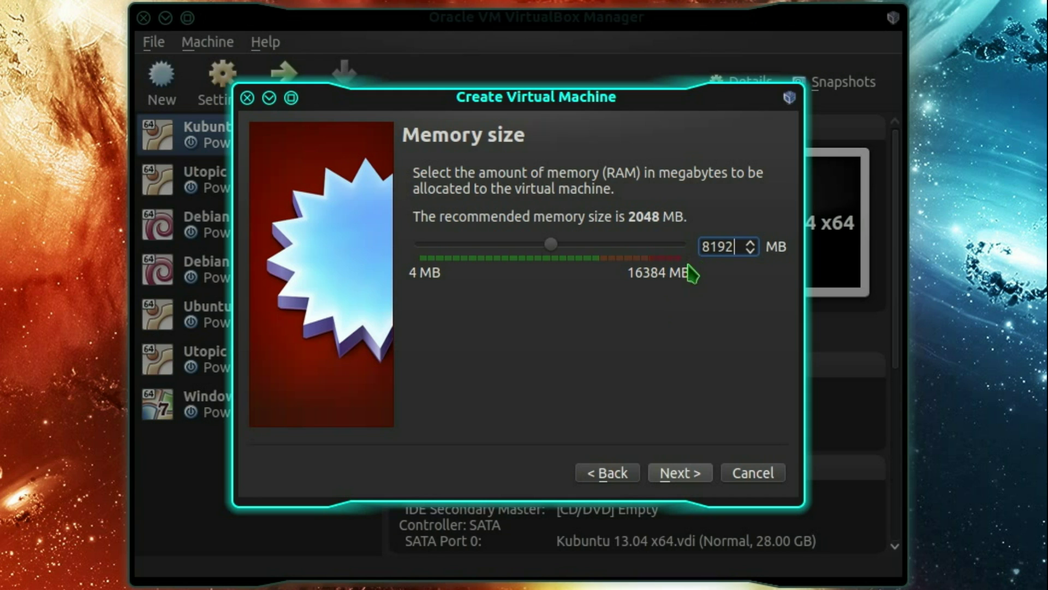
{"action": "left_click", "coordinate": [692, 474]}
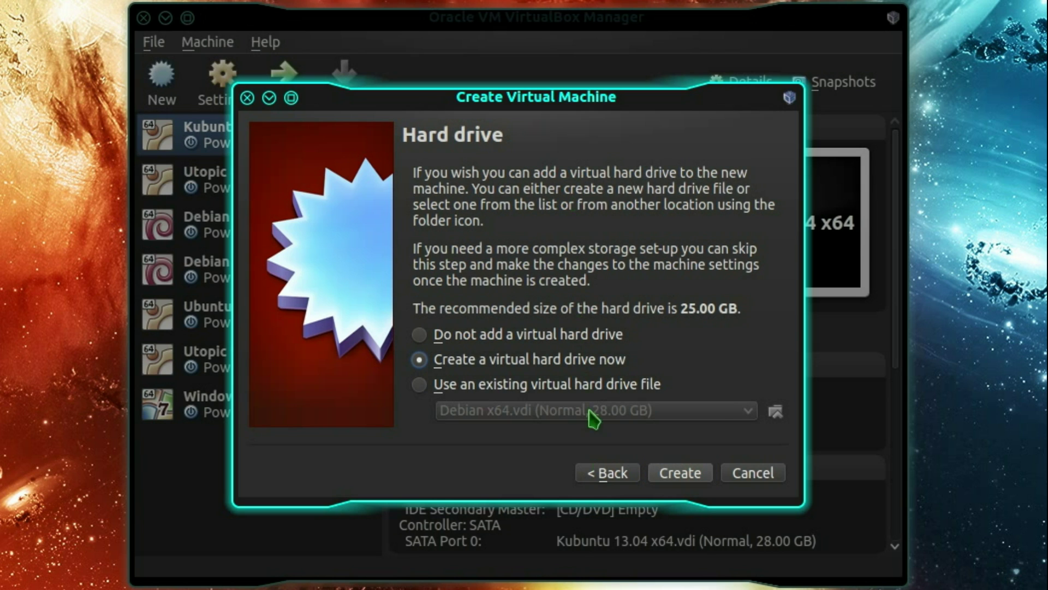
- Create a dynamically allocated 30 GB VDI virtual hard drive for the new machine
{"action": "left_click", "coordinate": [692, 480]}
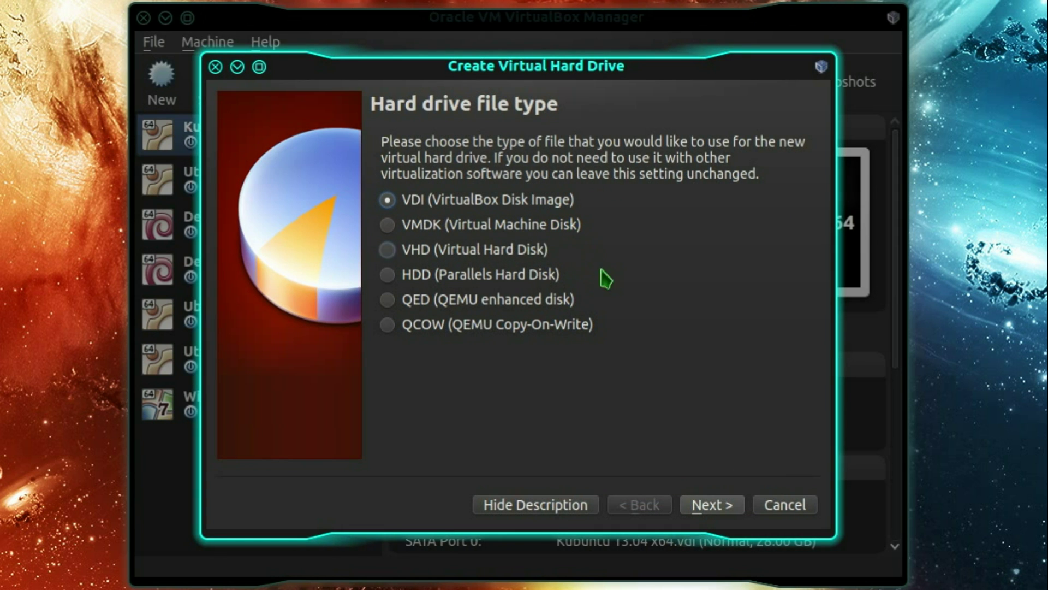
{"action": "left_click", "coordinate": [713, 508]}
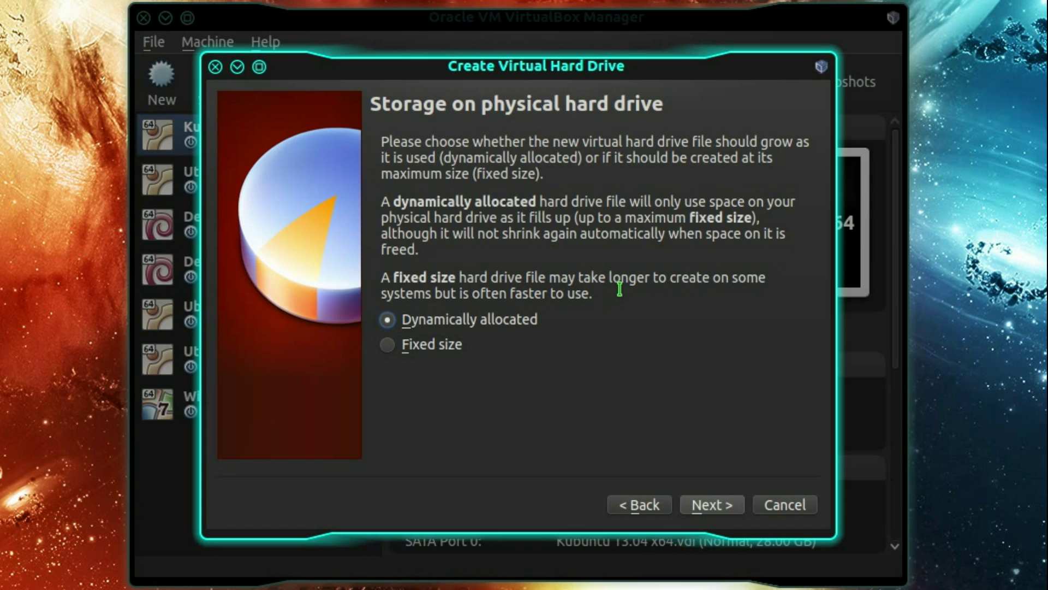
{"action": "left_click", "coordinate": [709, 506]}
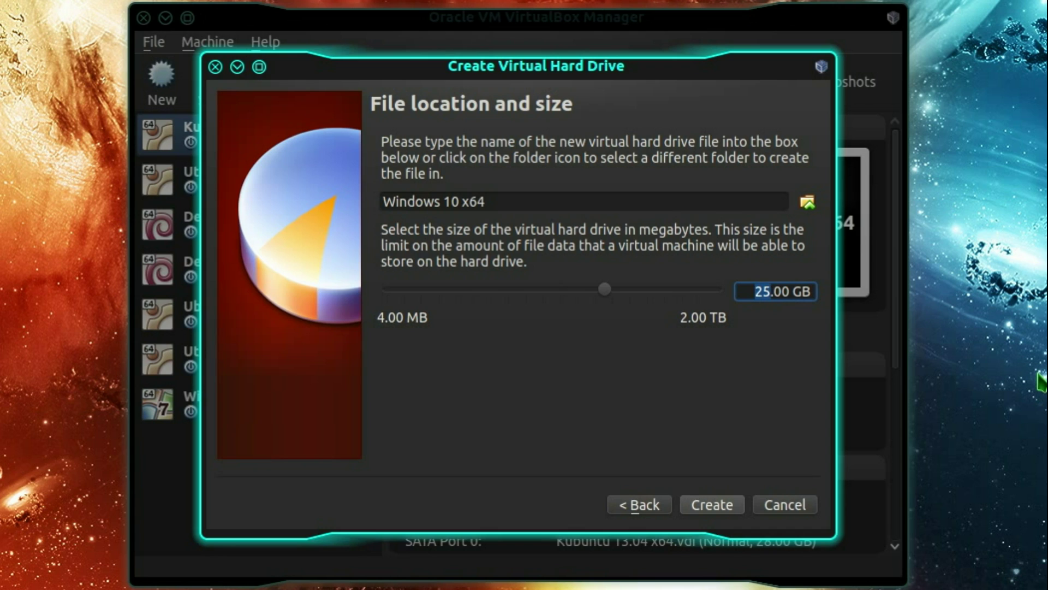
{"action": "type", "text": "30"}
{"action": "left_click", "coordinate": [723, 506]}
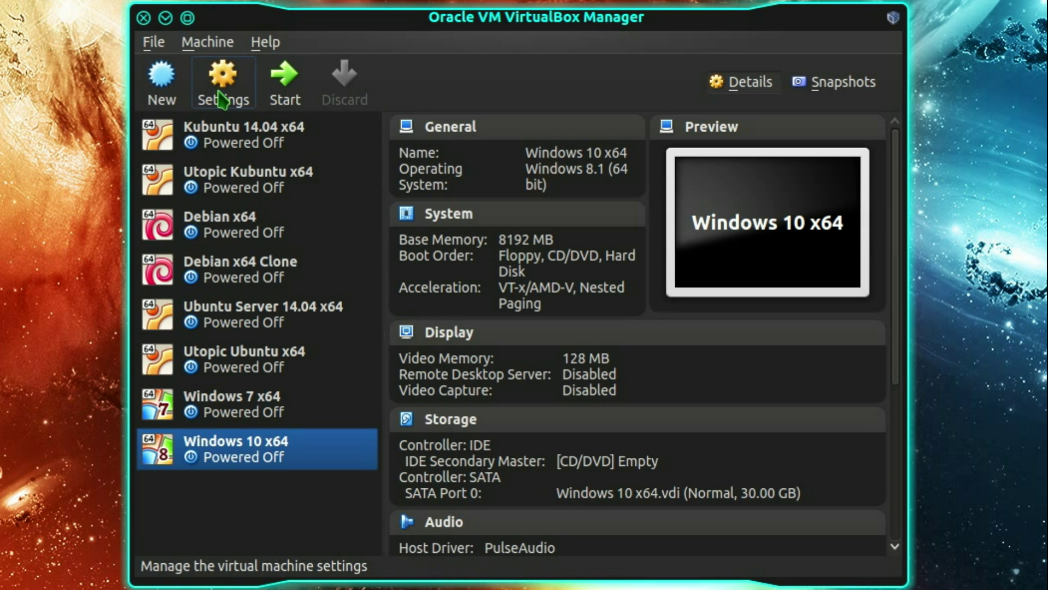
- Set the shared clipboard to Bidirectional in the Windows 10 x64 machine's advanced general settings
{"action": "left_click", "coordinate": [221, 100]}
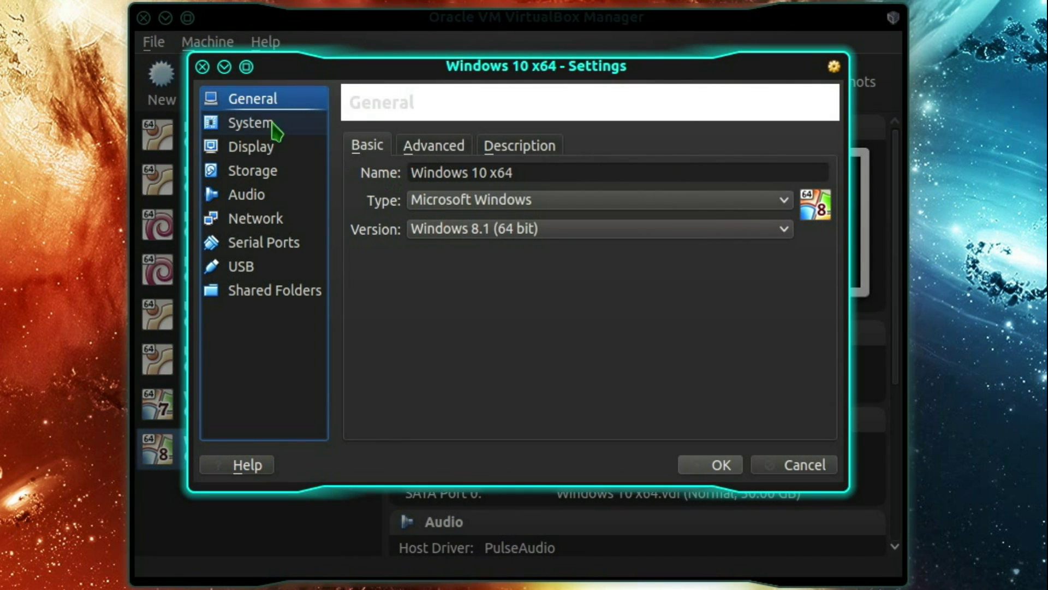
{"action": "left_click", "coordinate": [460, 145]}
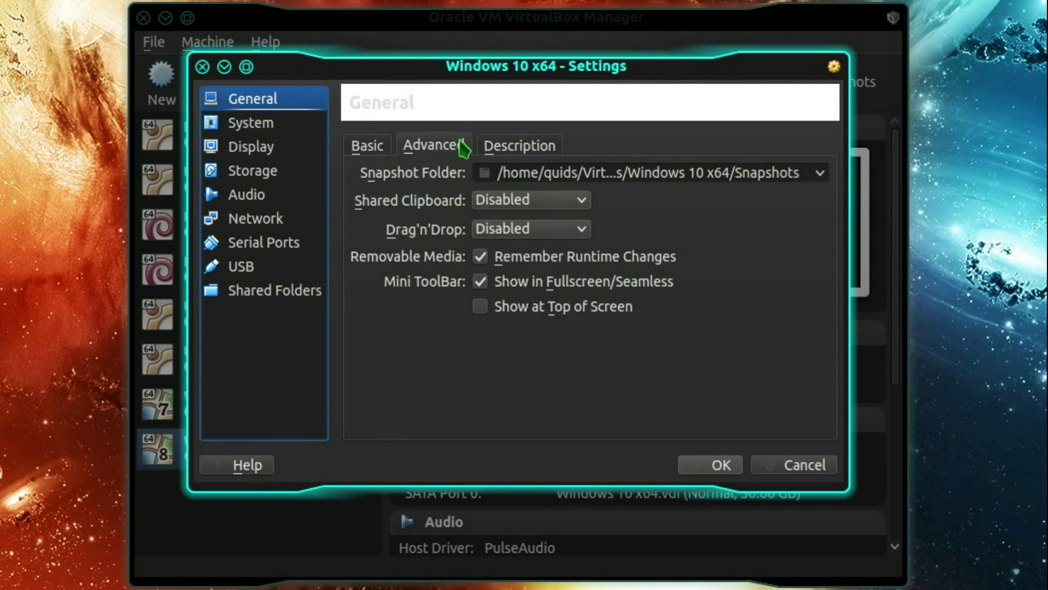
{"action": "left_click", "coordinate": [524, 199]}
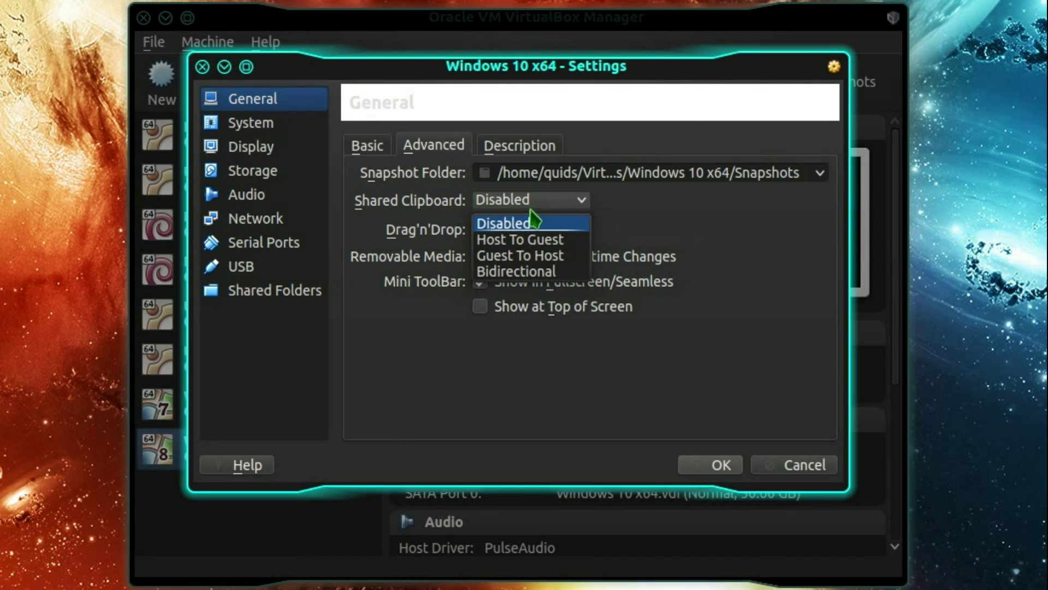
{"action": "left_click", "coordinate": [516, 272]}
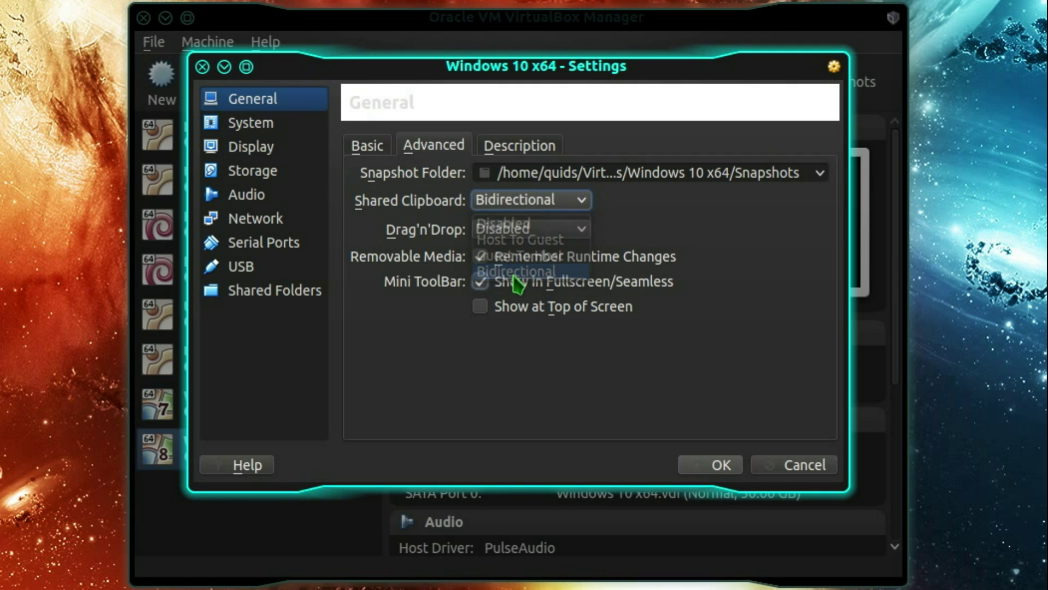
- Try the EFI option in the machine's system motherboard settings and switch it back off
{"action": "left_click", "coordinate": [263, 132]}
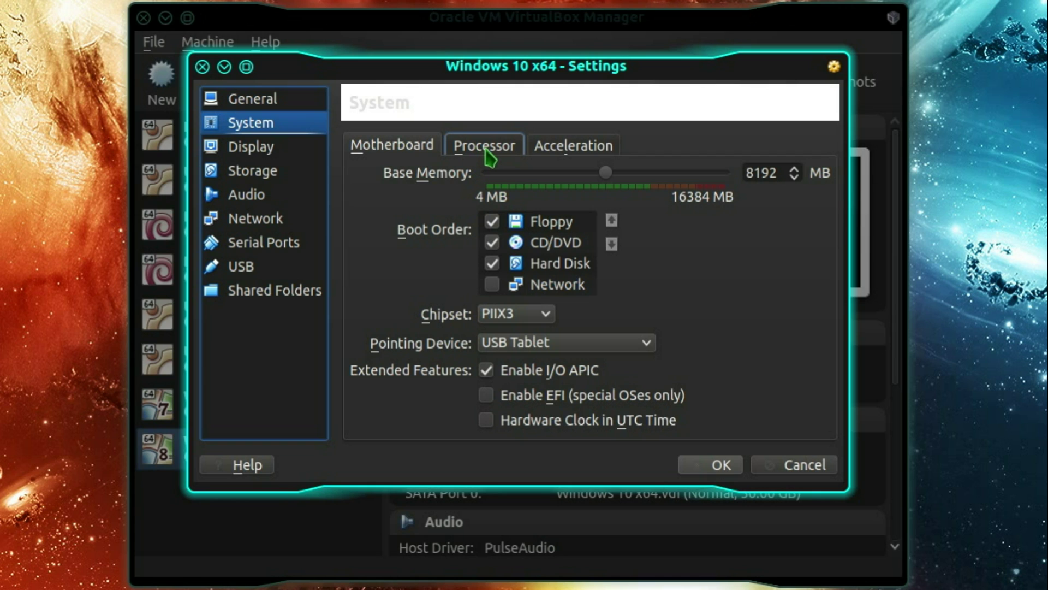
{"action": "mouse_move", "coordinate": [549, 372]}
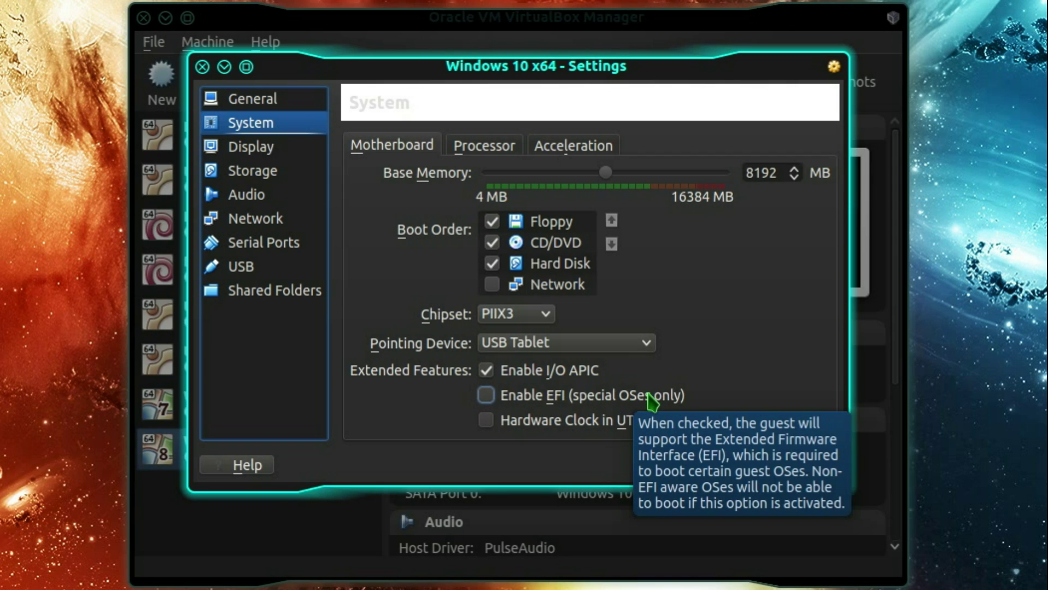
{"action": "left_click", "coordinate": [615, 399]}
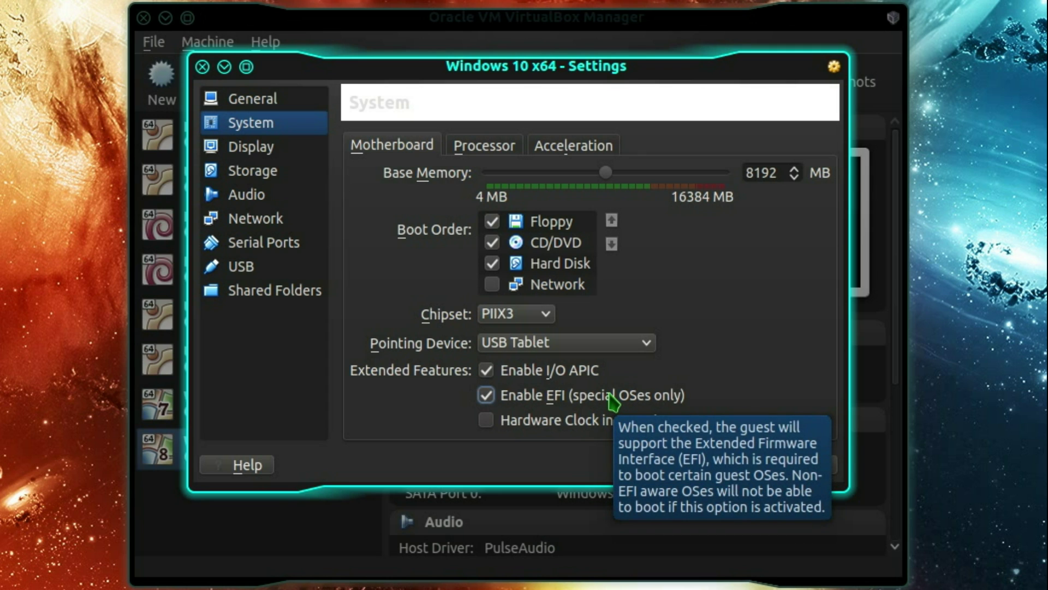
{"action": "left_click", "coordinate": [609, 395]}
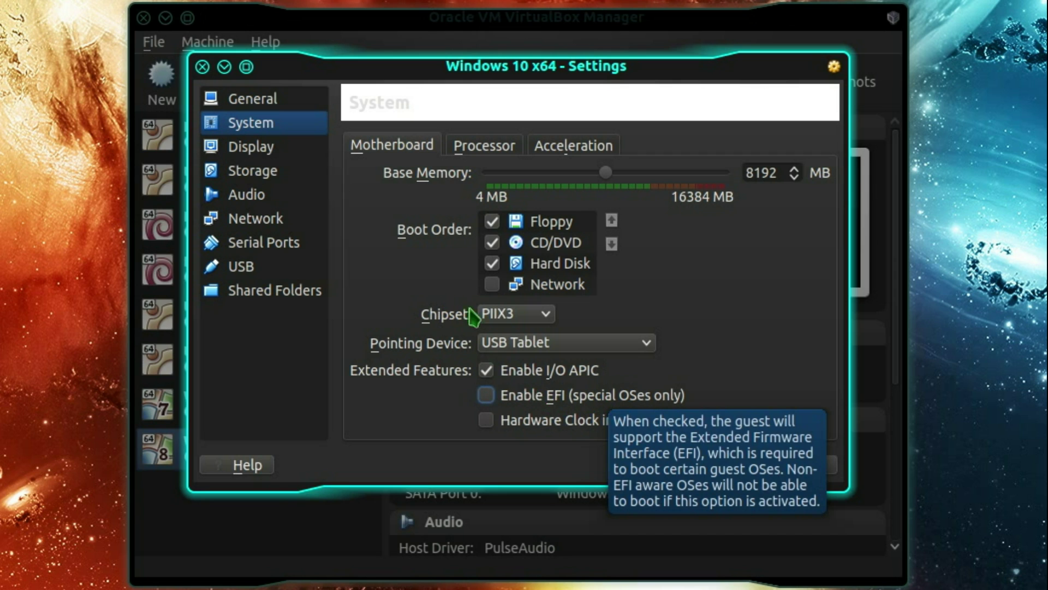
- Set the virtual machine's processor count to 4, and check the hardware acceleration and motherboard options
{"action": "left_click", "coordinate": [484, 144]}
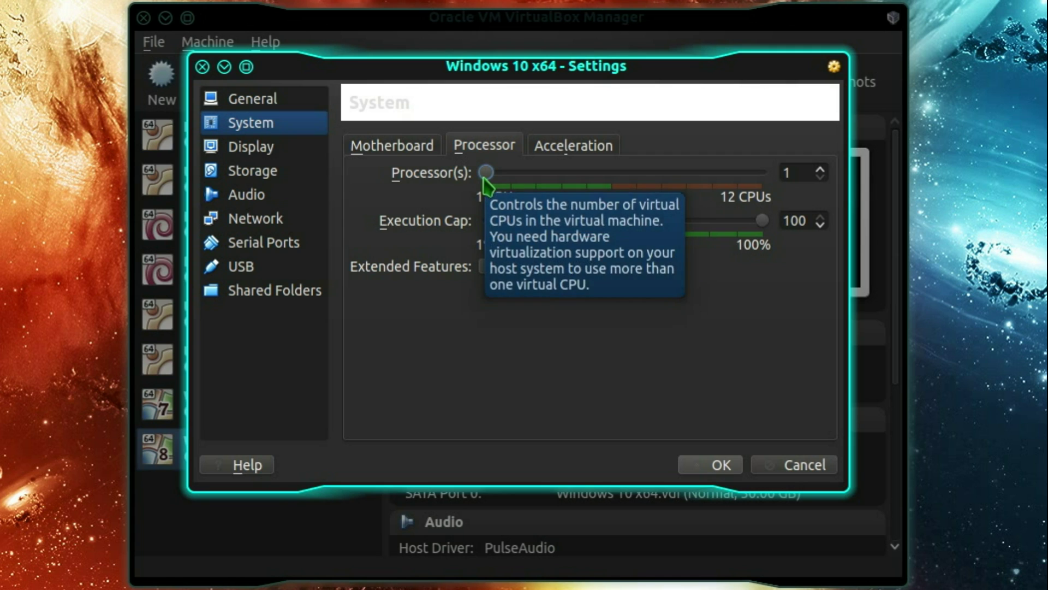
{"action": "left_click_drag", "start_coordinate": [483, 177], "coordinate": [566, 175]}
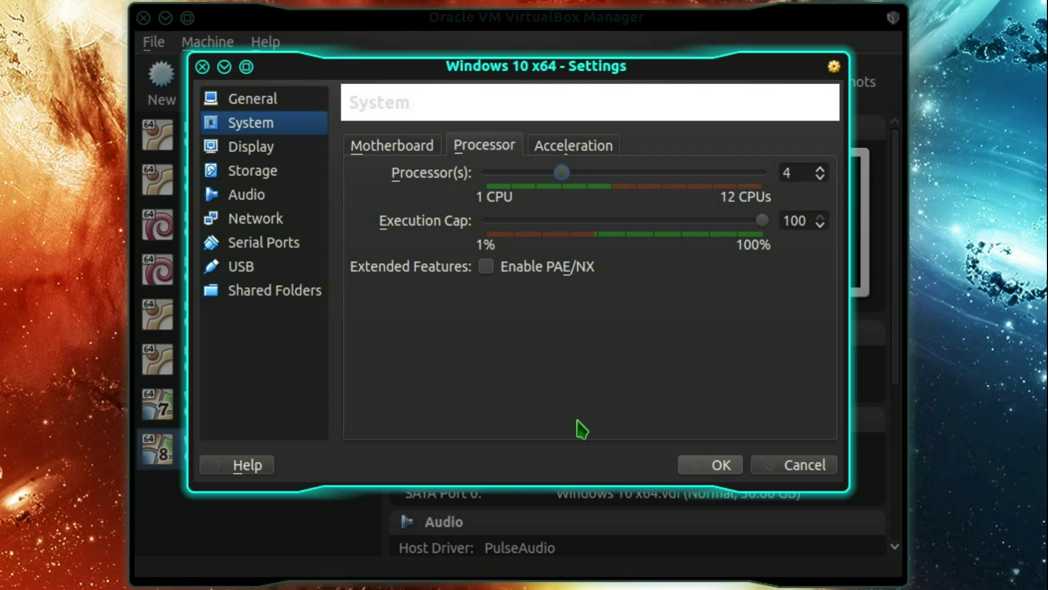
{"action": "mouse_move", "coordinate": [565, 271]}
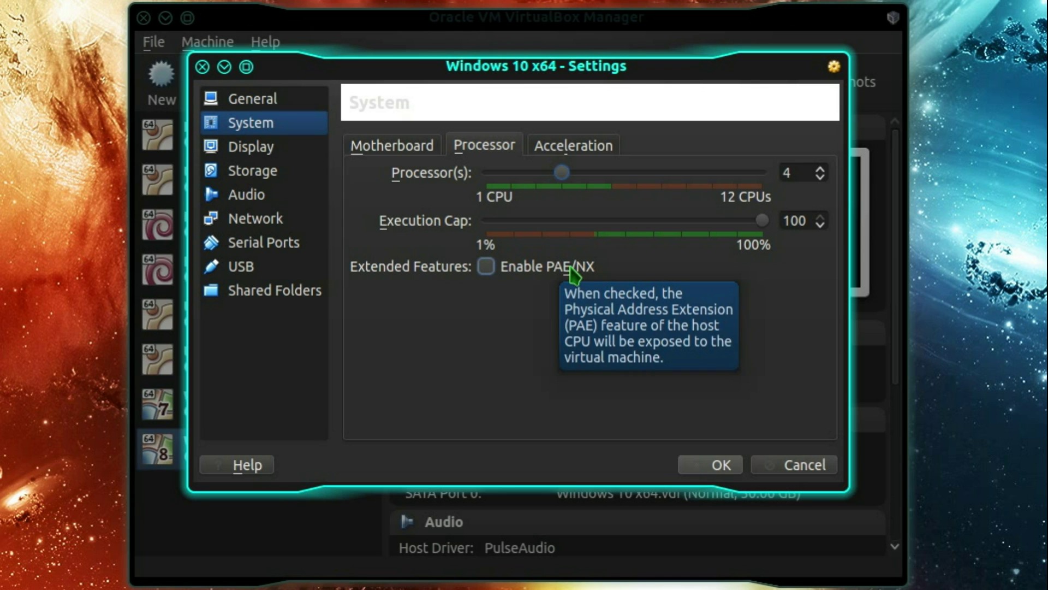
{"action": "left_click", "coordinate": [574, 147]}
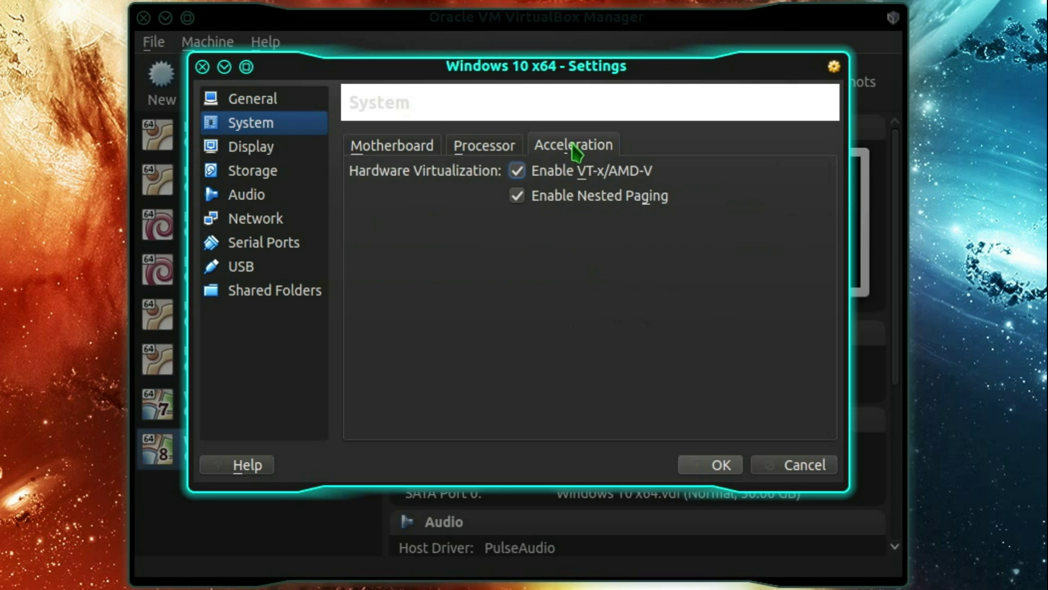
{"action": "left_click", "coordinate": [400, 146]}
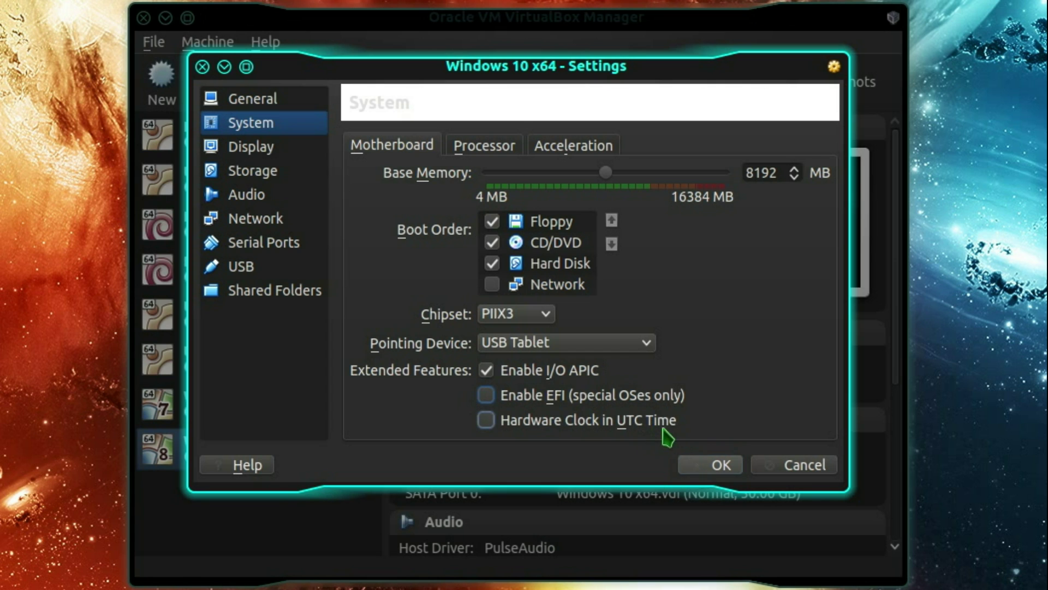
- Enable 3D and 2D video acceleration and set the video memory to 256 MB in the display settings
{"action": "left_click", "coordinate": [229, 148]}
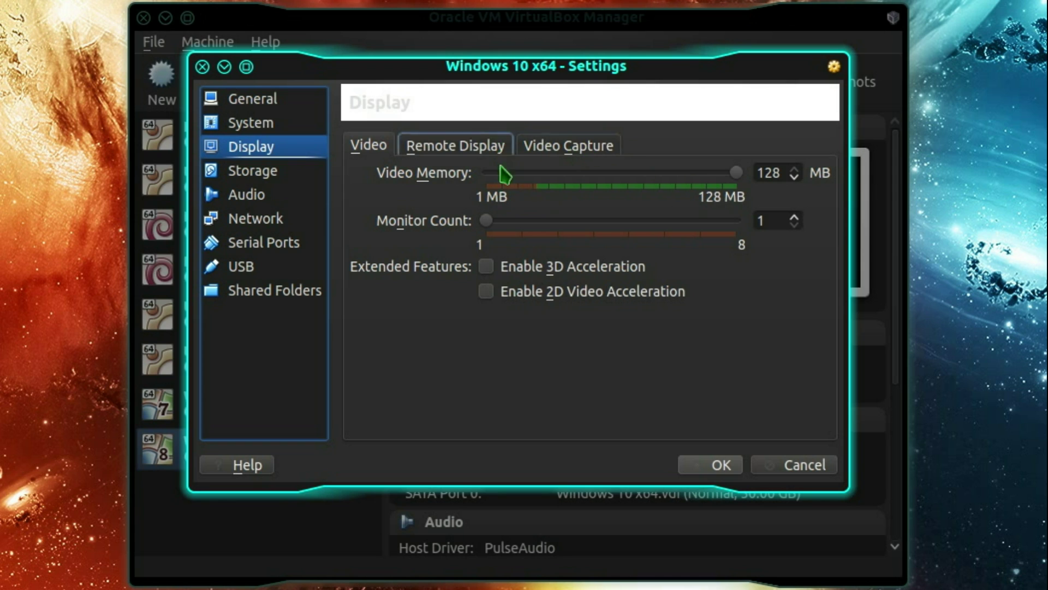
{"action": "left_click", "coordinate": [518, 270]}
{"action": "left_click", "coordinate": [542, 295]}
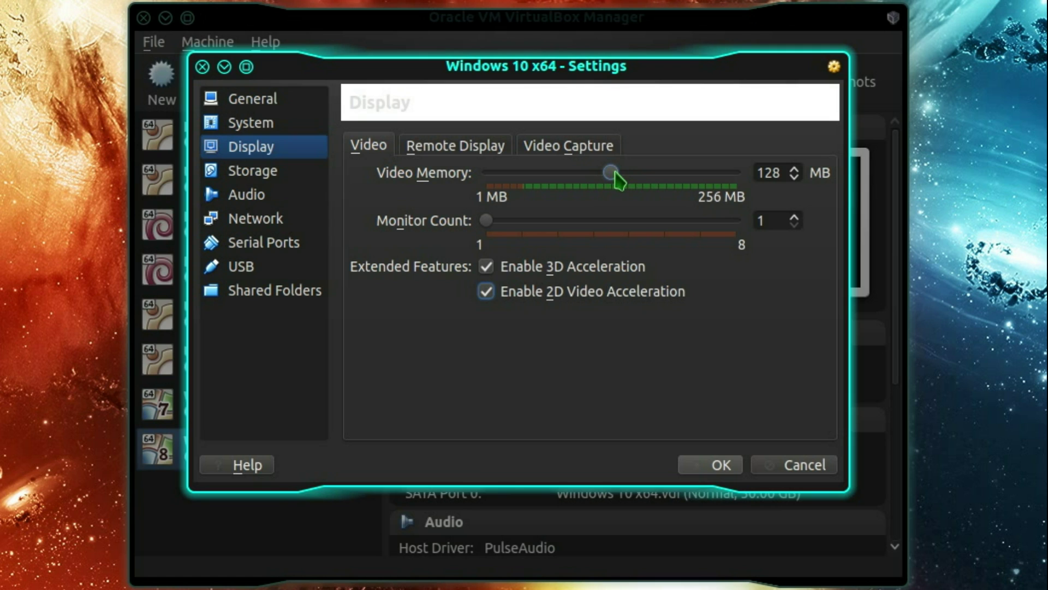
{"action": "left_click_drag", "start_coordinate": [607, 172], "coordinate": [784, 177]}
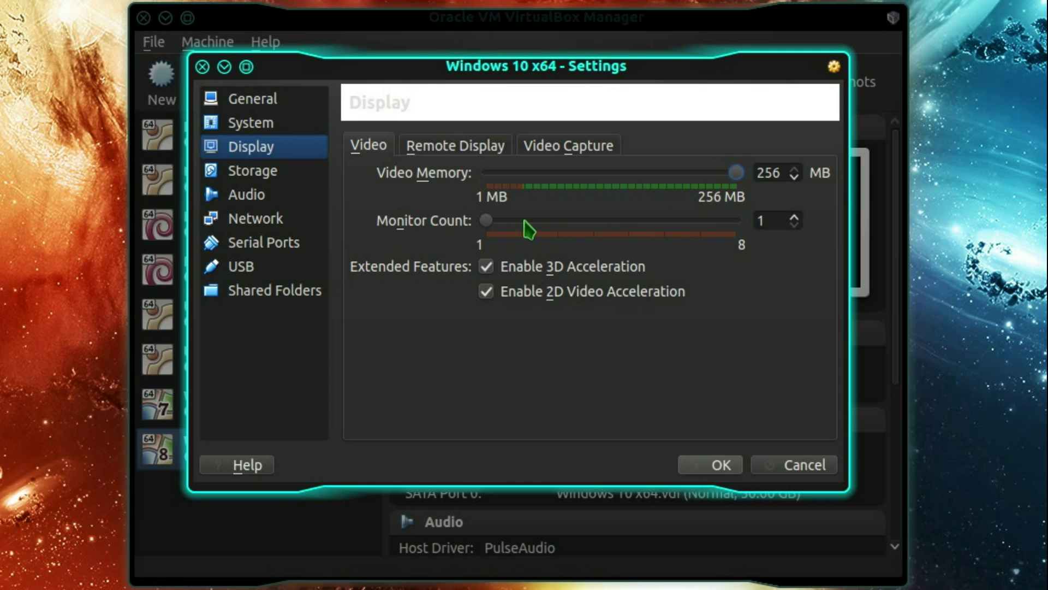
{"action": "left_click", "coordinate": [470, 157]}
{"action": "left_click", "coordinate": [557, 156]}
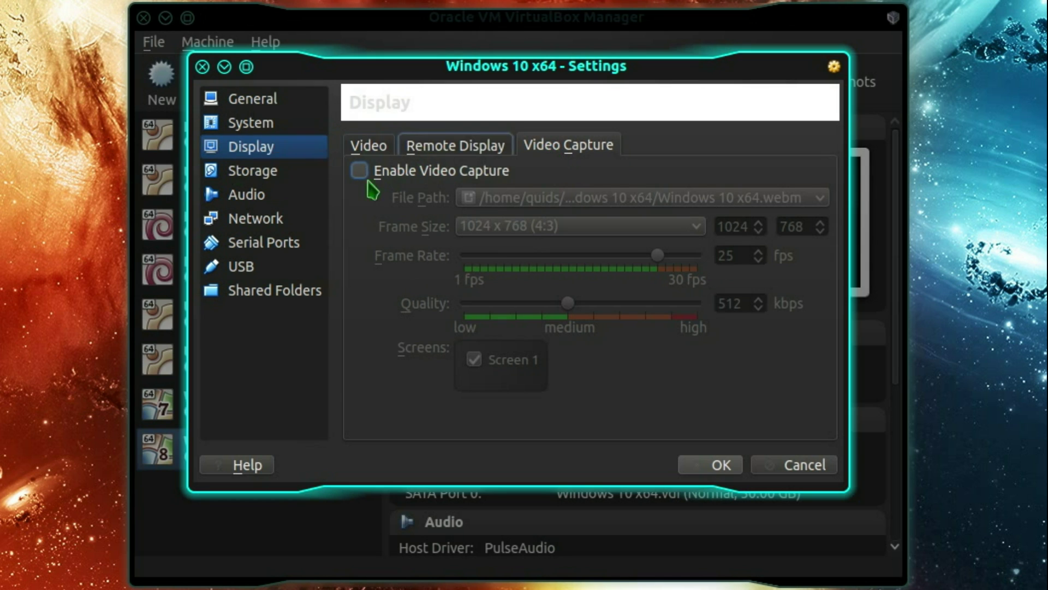
- Load WindowsTechnicalPreview-x64-EN-GB.iso into the machine's empty optical drive and mark the Windows 10 x64.vdi disk as a solid-state drive
{"action": "left_click", "coordinate": [282, 175]}
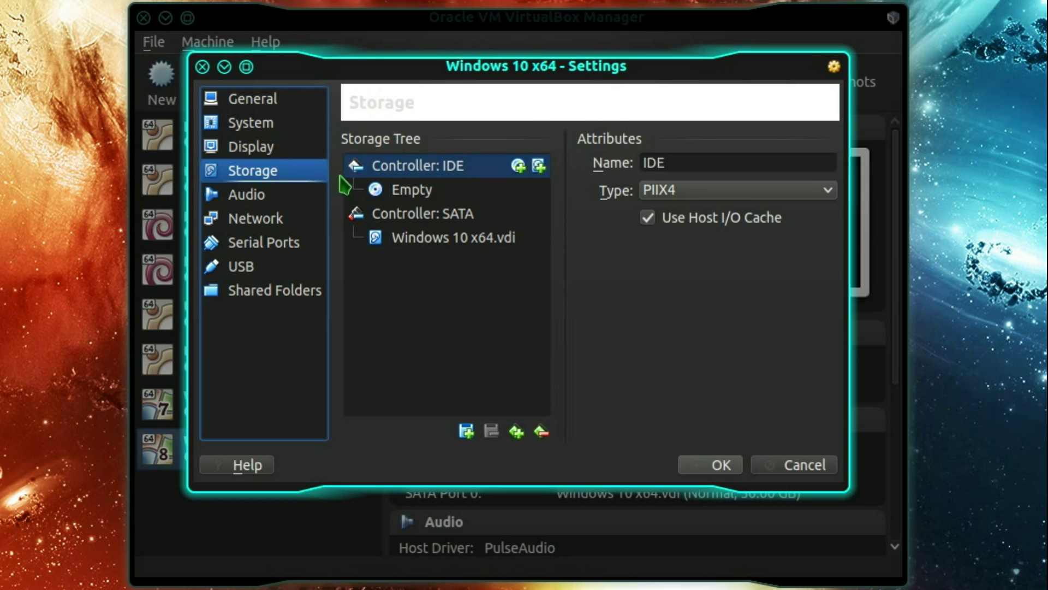
{"action": "left_click", "coordinate": [418, 191]}
{"action": "left_click", "coordinate": [823, 162]}
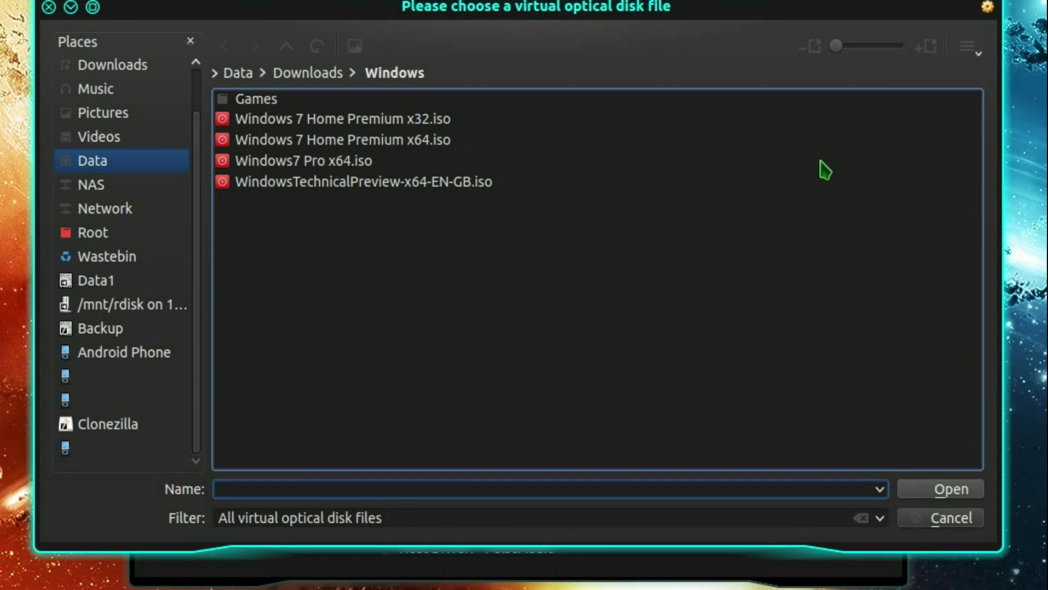
{"action": "left_click", "coordinate": [325, 183]}
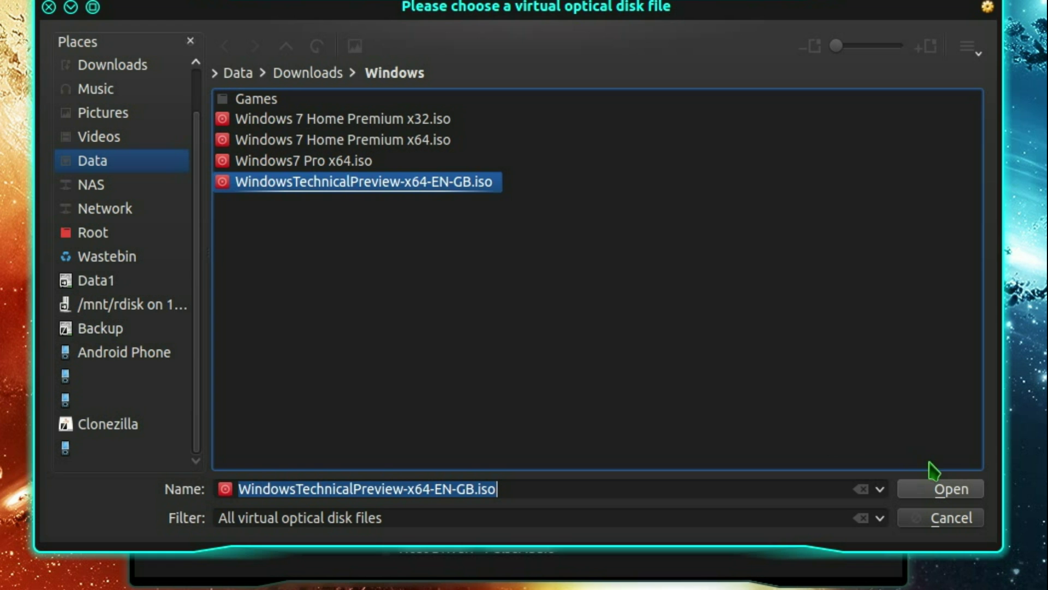
{"action": "left_click", "coordinate": [955, 490]}
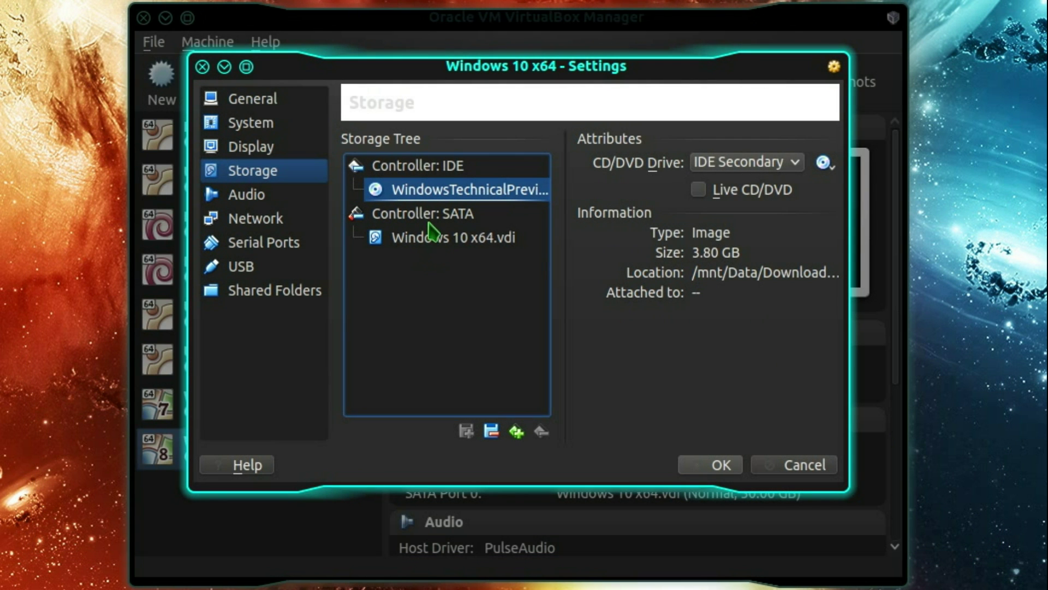
{"action": "left_click", "coordinate": [445, 239]}
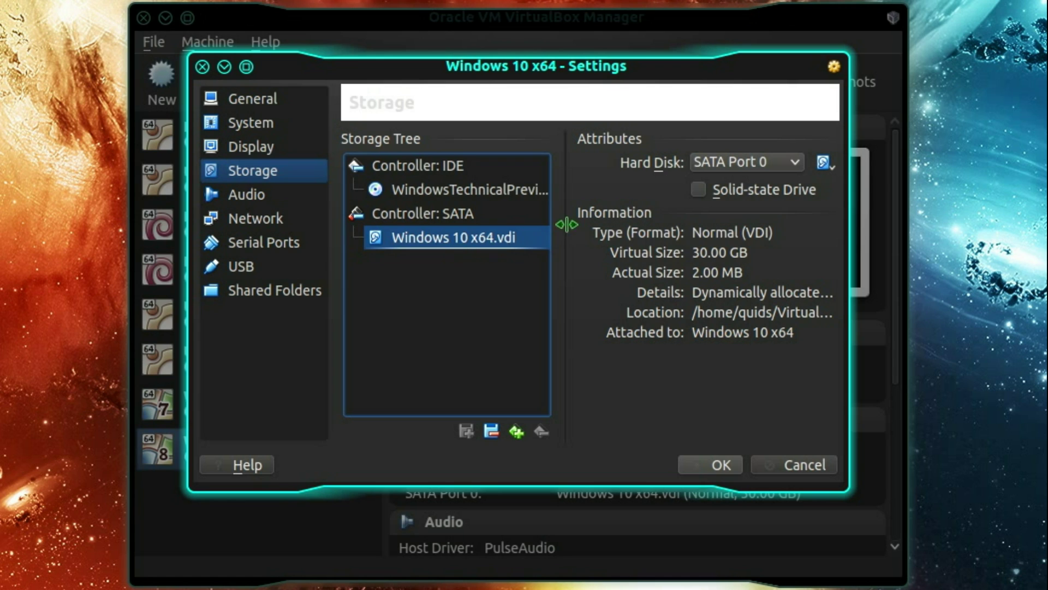
{"action": "left_click", "coordinate": [705, 196]}
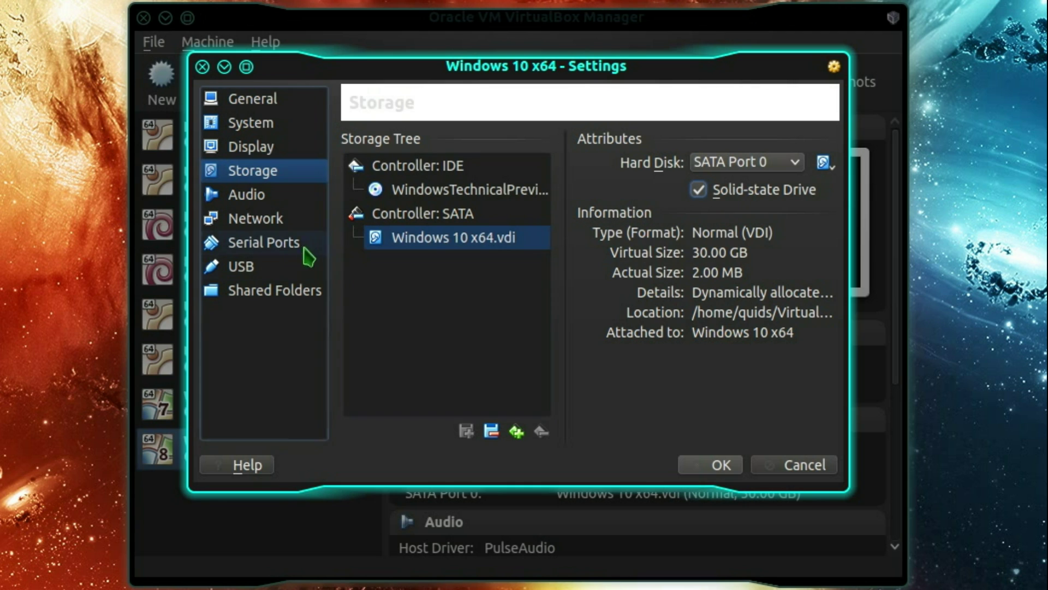
- Attach network Adapter 1 to a Bridged Adapter, check the audio, serial port, USB and shared folder pages, and save the machine's settings
{"action": "left_click", "coordinate": [257, 200]}
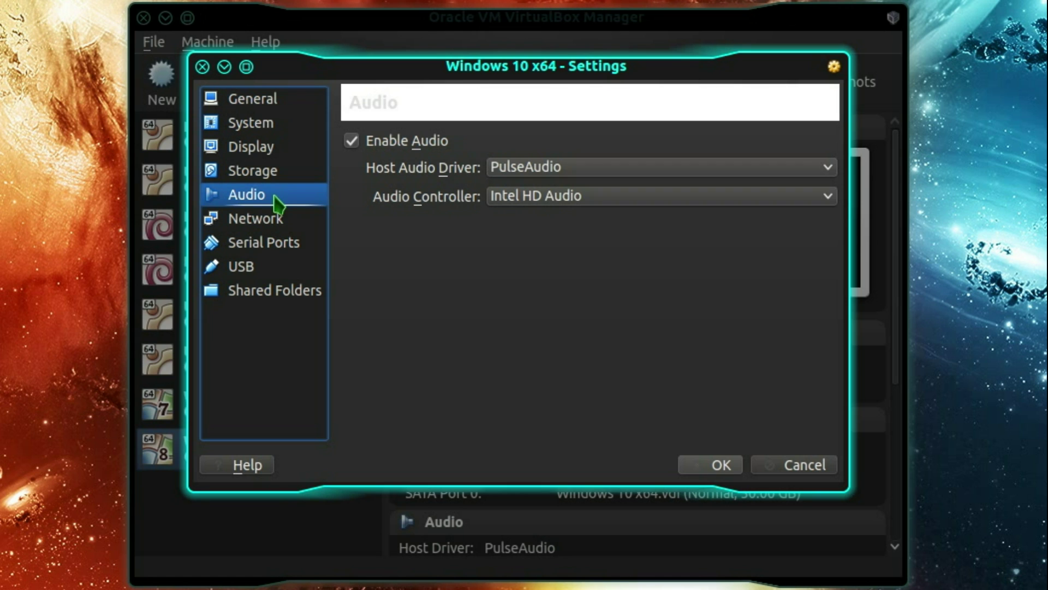
{"action": "left_click", "coordinate": [277, 218]}
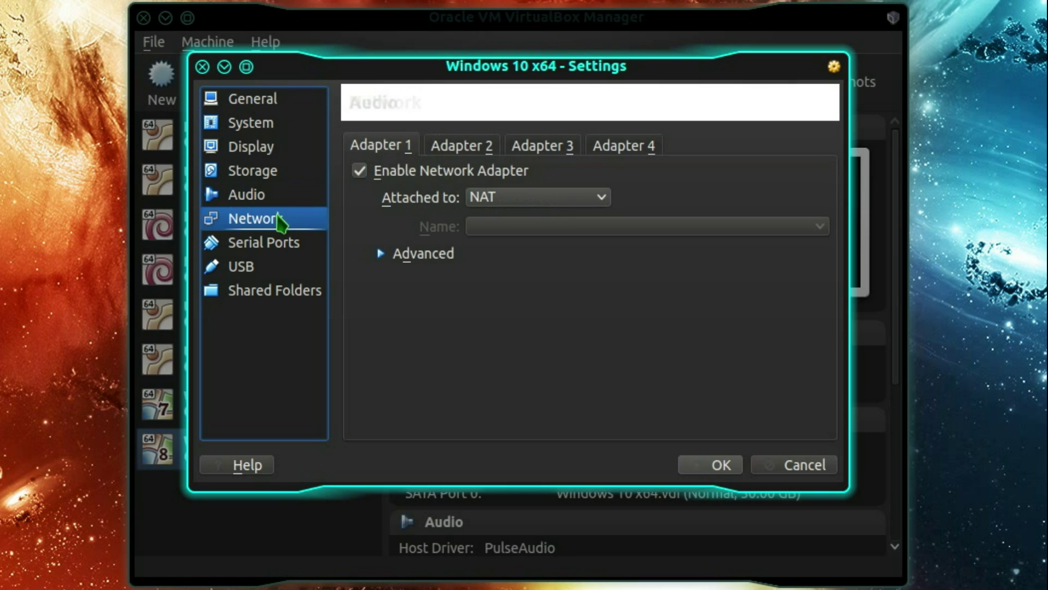
{"action": "left_click", "coordinate": [504, 202]}
{"action": "left_click", "coordinate": [532, 270]}
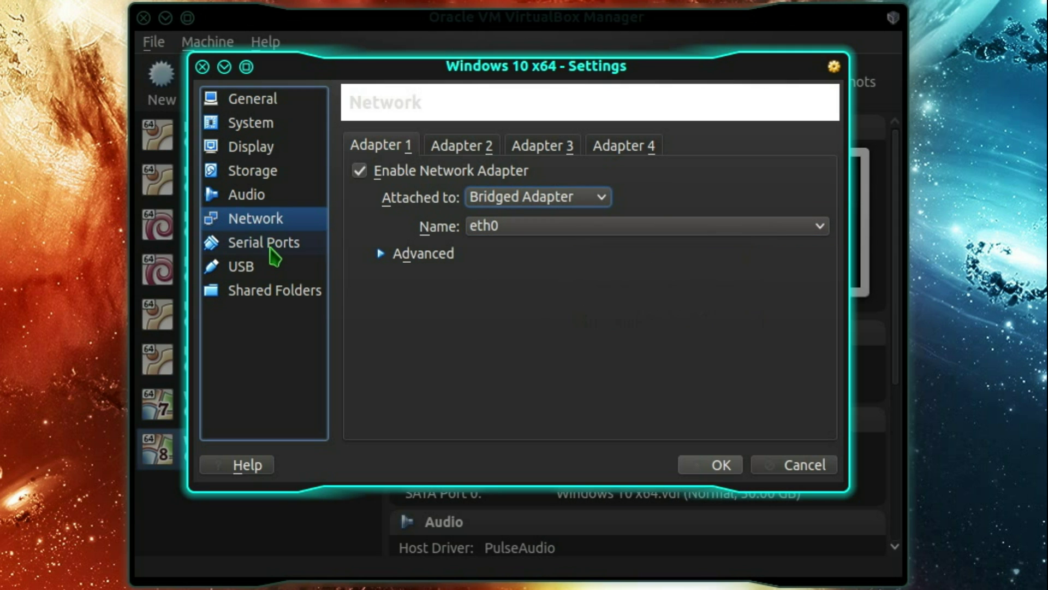
{"action": "left_click", "coordinate": [270, 248]}
{"action": "left_click", "coordinate": [258, 269]}
{"action": "left_click", "coordinate": [264, 295]}
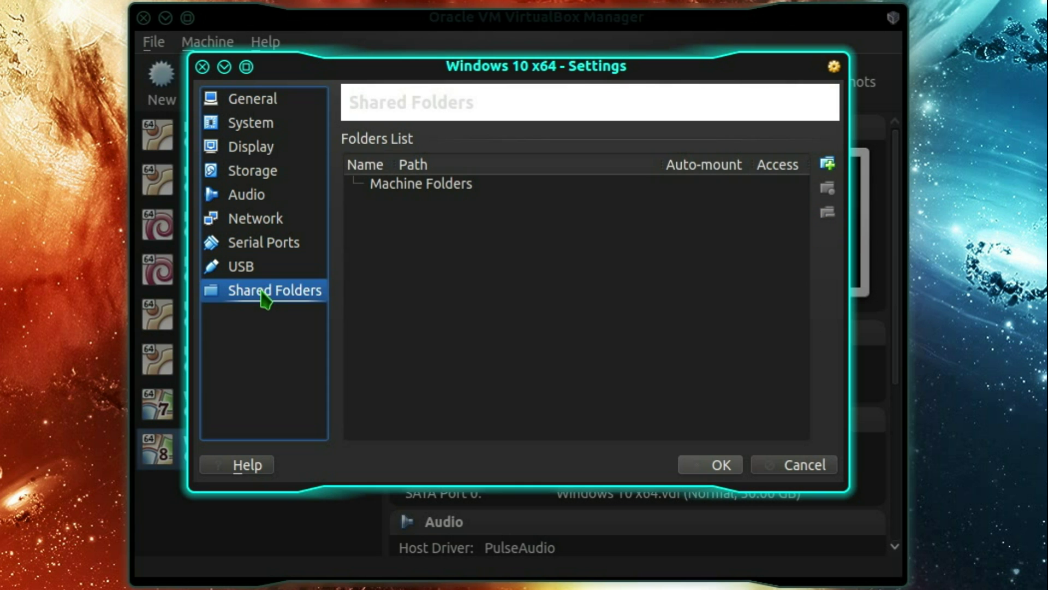
{"action": "left_click", "coordinate": [718, 465]}
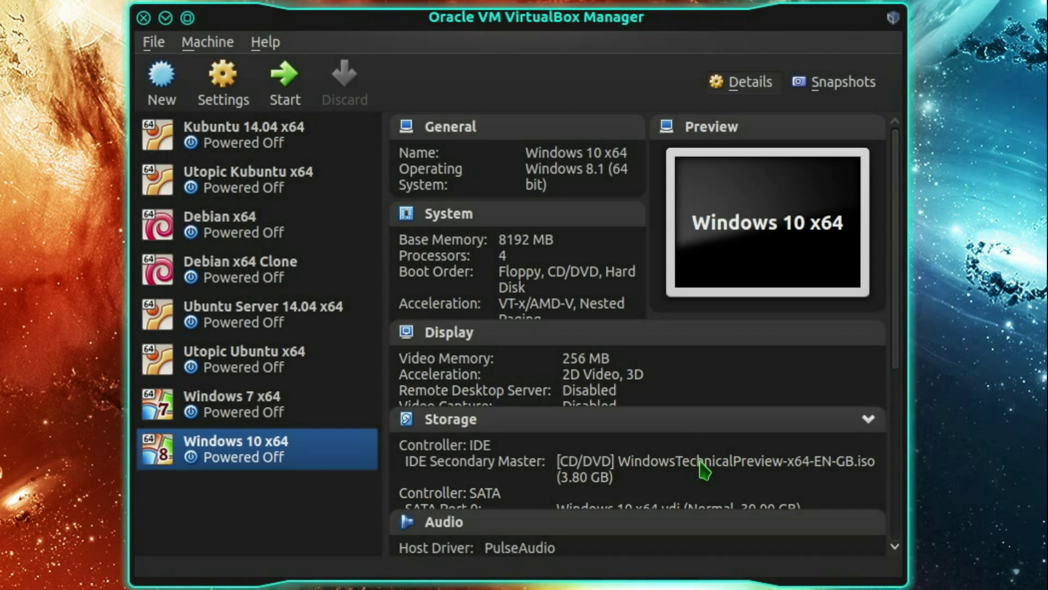
- Start the Windows 10 x64 virtual machine and move its window so that it fits fully on the screen
{"action": "left_click", "coordinate": [293, 87]}
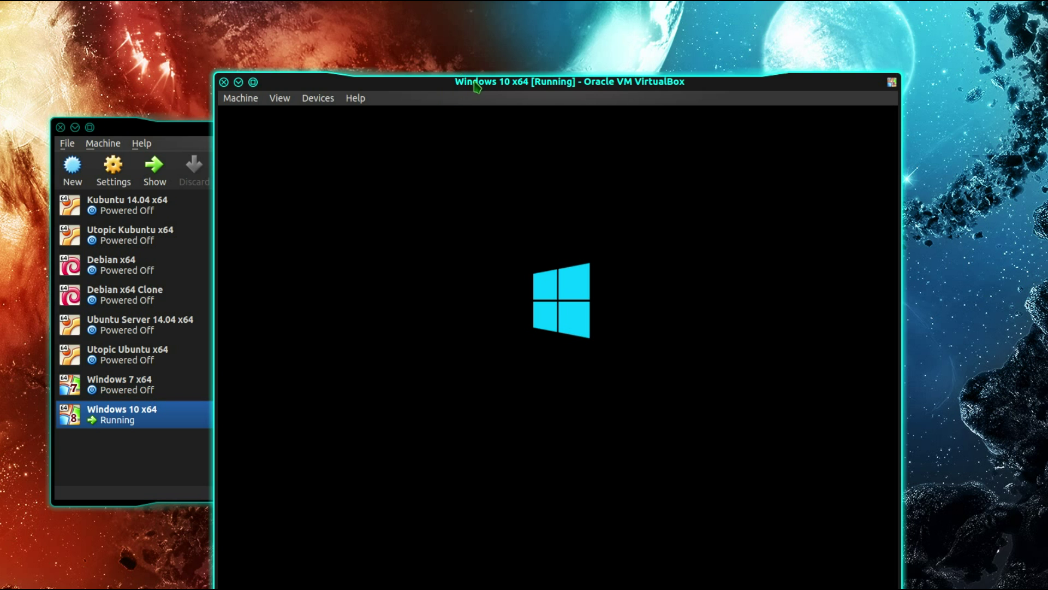
{"action": "left_click_drag", "start_coordinate": [472, 83], "coordinate": [440, 30]}
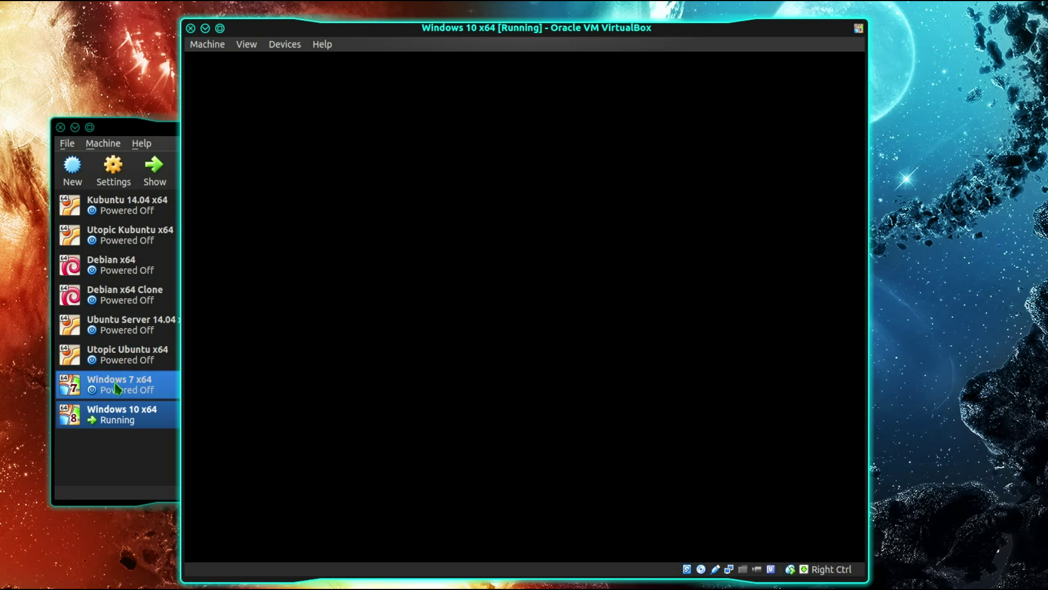
- Look at the running machine's general and system settings, close them without changes and return to the machine's window
{"action": "left_click", "coordinate": [127, 187]}
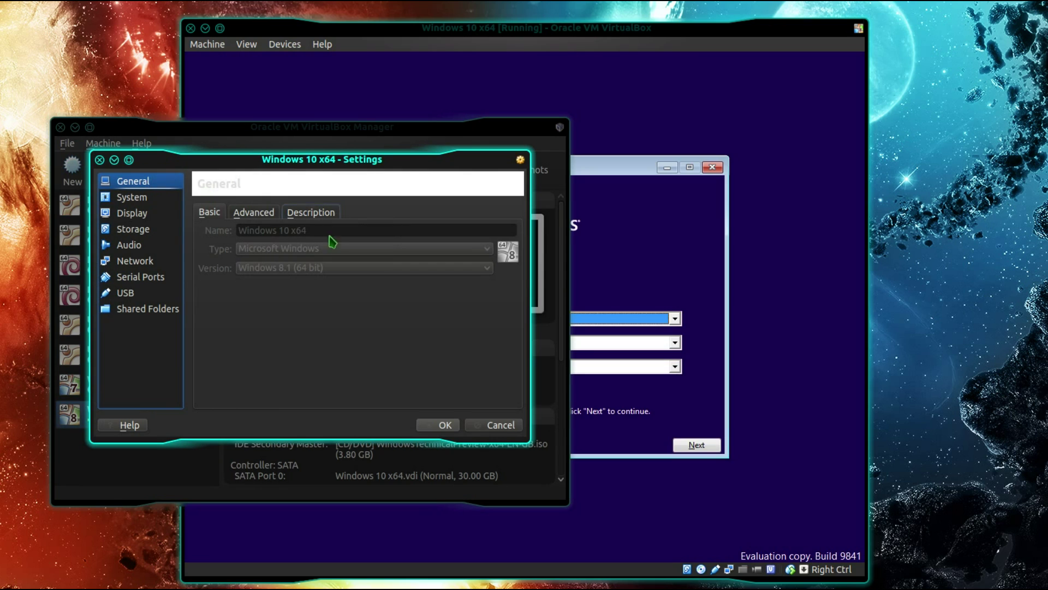
{"action": "left_click", "coordinate": [134, 199]}
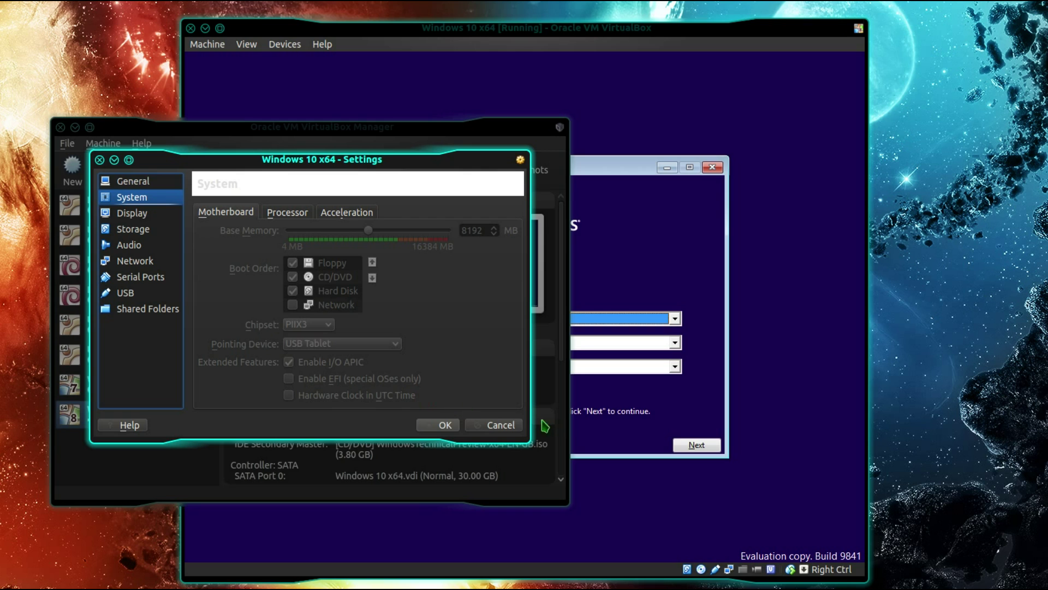
{"action": "left_click", "coordinate": [512, 427]}
{"action": "left_click", "coordinate": [407, 35]}
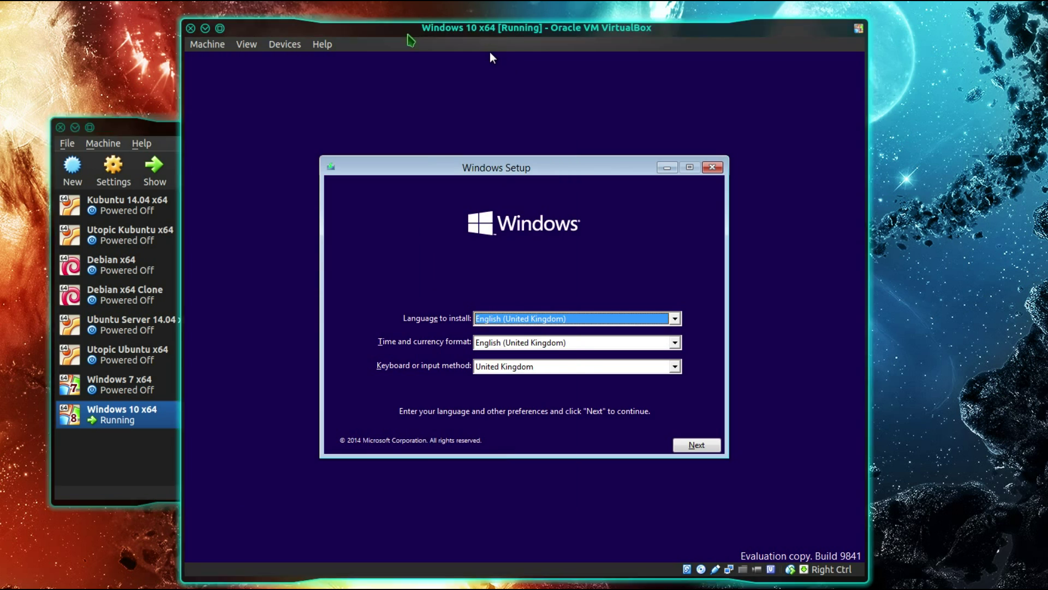
- Minimise the VirtualBox Manager and begin the Windows installation with the English (United Kingdom) language, format and keyboard preferences
{"action": "left_click", "coordinate": [75, 127]}
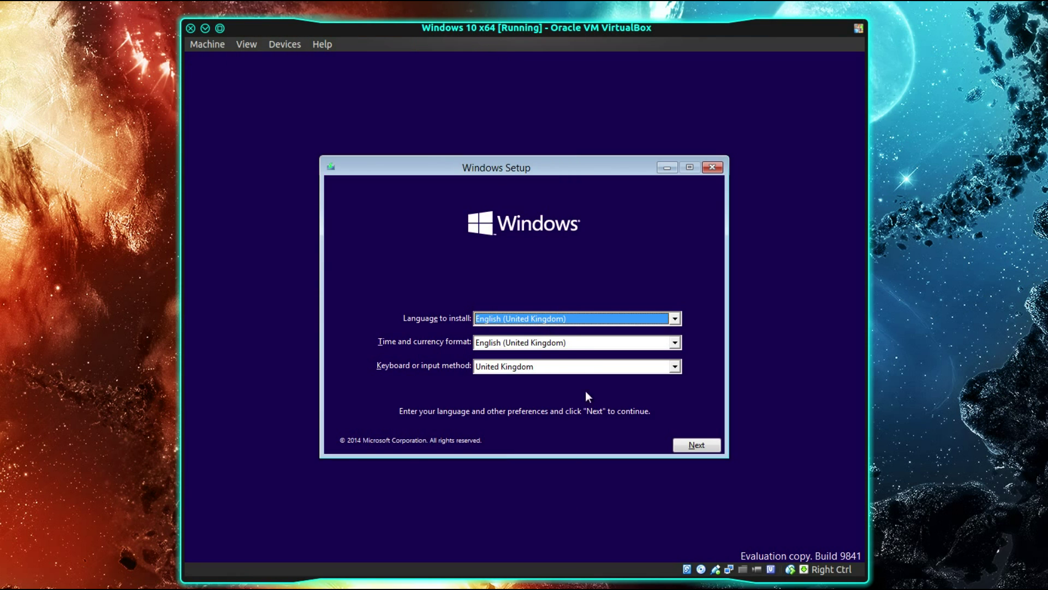
{"action": "left_click", "coordinate": [707, 446]}
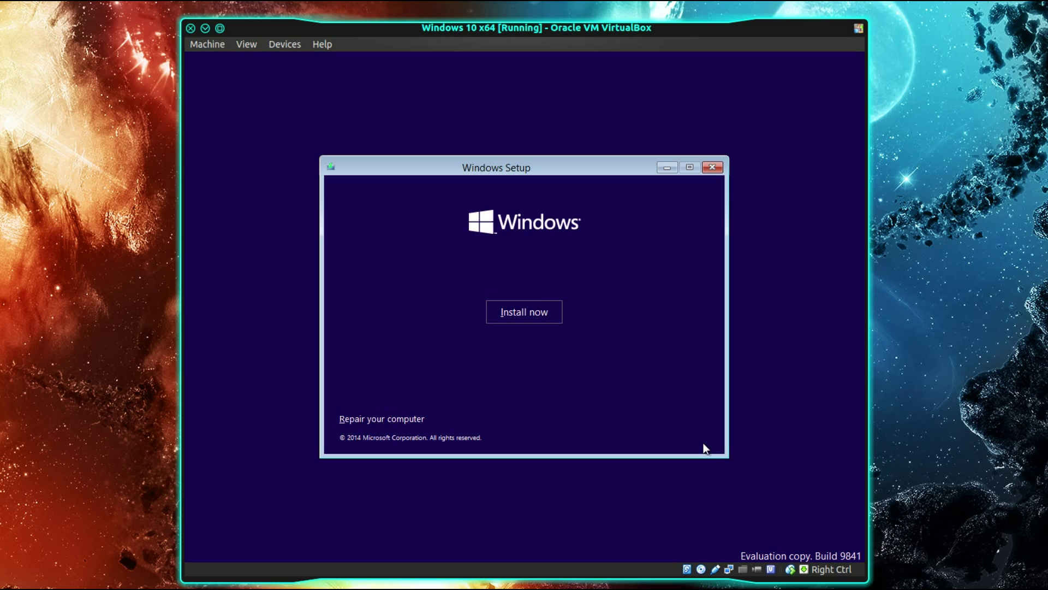
{"action": "left_click", "coordinate": [545, 312]}
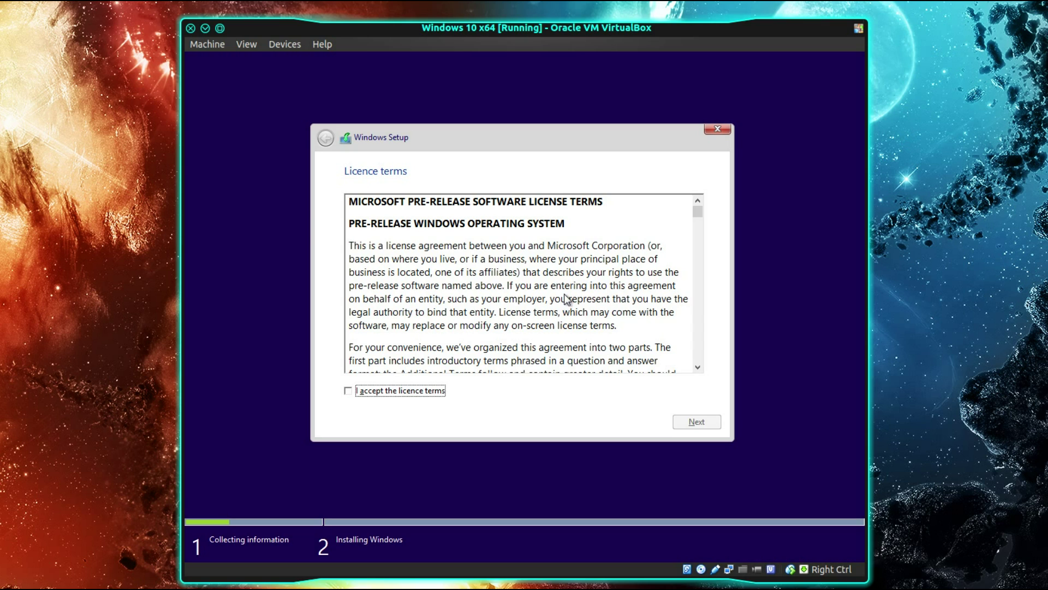
- Read the licence terms' notice on data collection, accept the licence terms and continue the setup
{"action": "scroll", "coordinate": [566, 298], "scroll_direction": "down", "scroll_amount": 10}
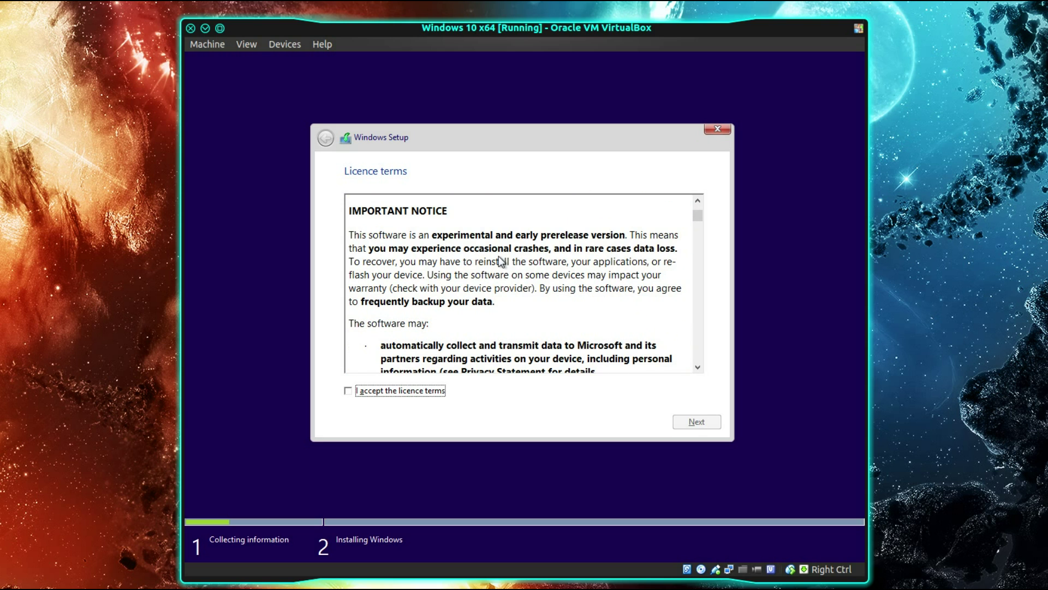
{"action": "scroll", "coordinate": [443, 261], "scroll_direction": "down", "scroll_amount": 5}
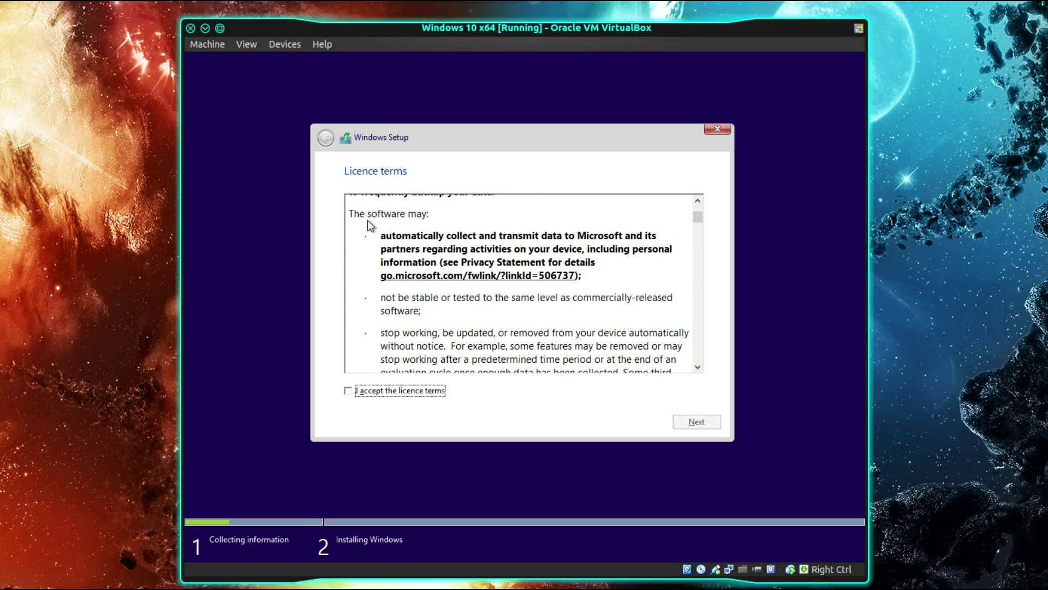
{"action": "left_click_drag", "start_coordinate": [379, 236], "coordinate": [637, 260]}
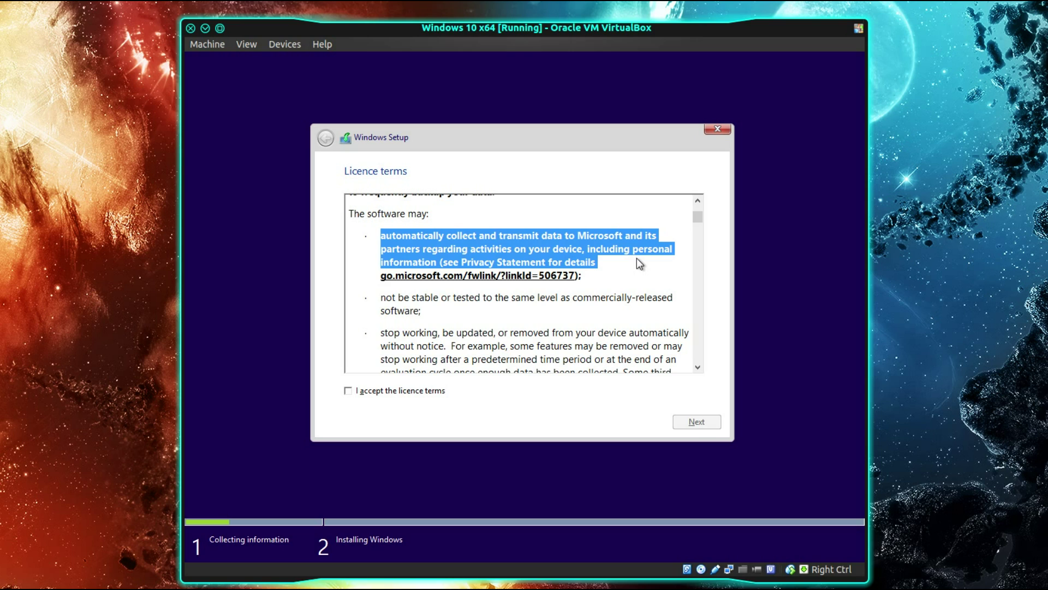
{"action": "key", "text": "alt+a"}
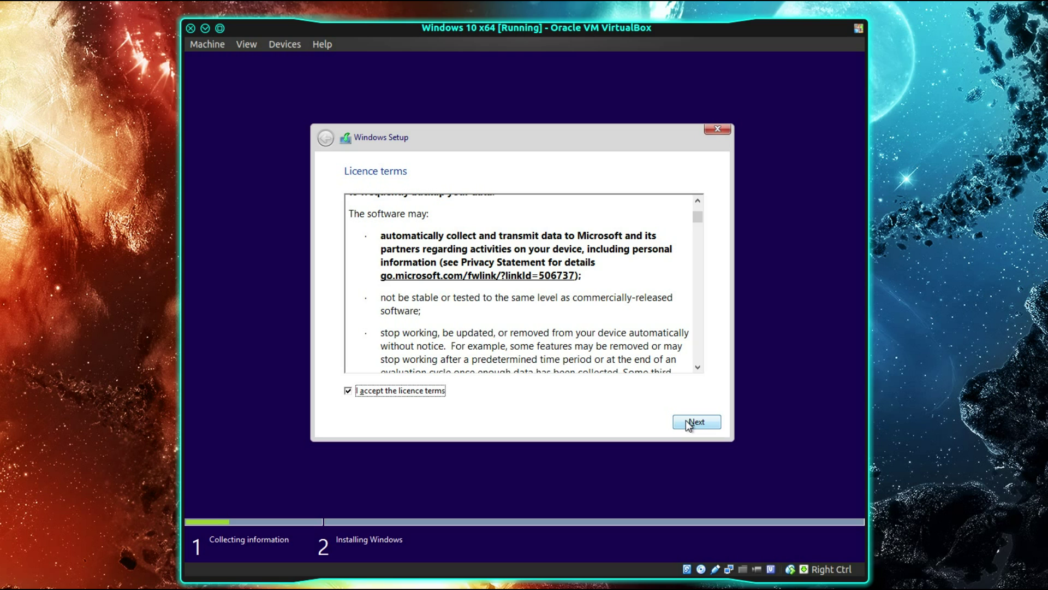
{"action": "left_click", "coordinate": [686, 423]}
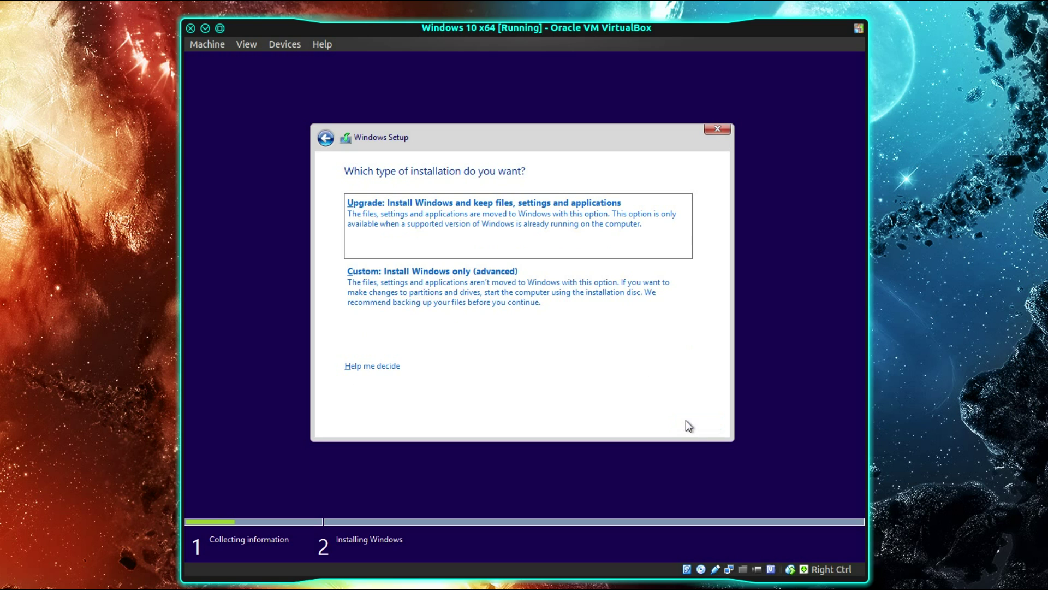
- Choose the custom Windows-only installation and install onto Drive 0 Unallocated Space
{"action": "left_click", "coordinate": [444, 289]}
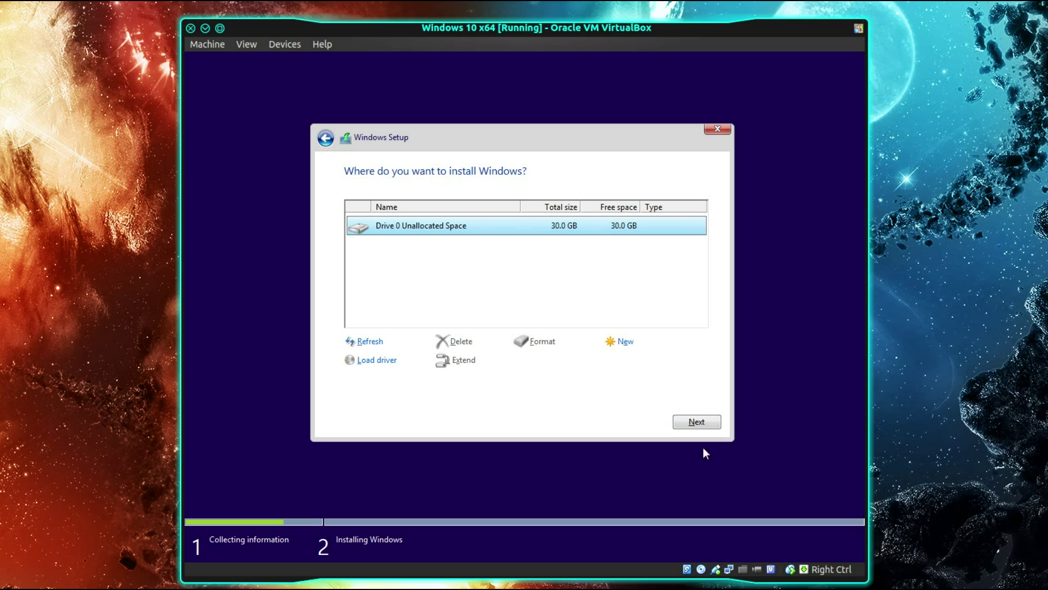
{"action": "left_click", "coordinate": [705, 421]}
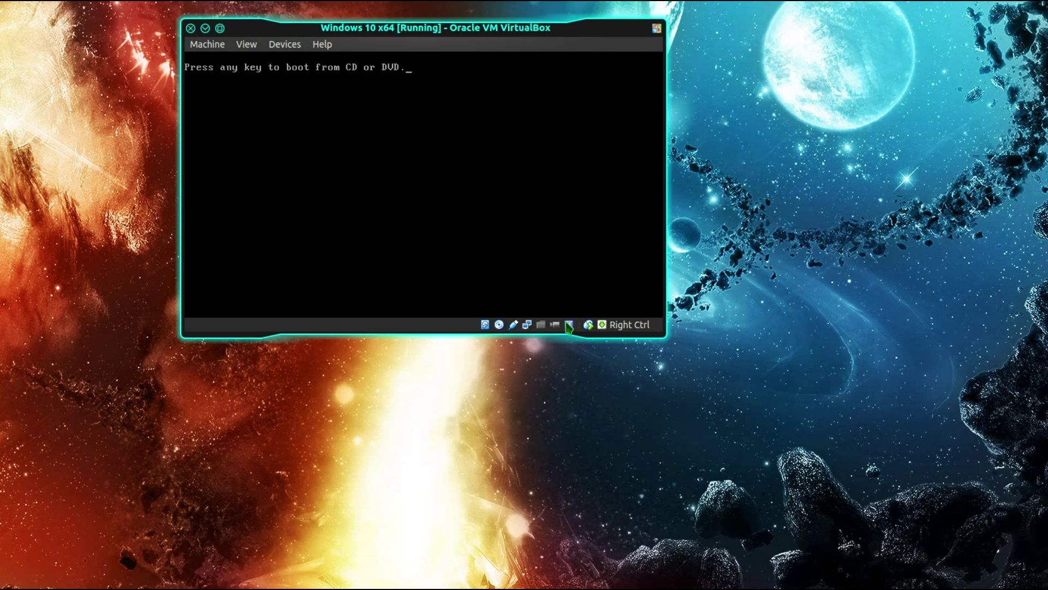
- Remove the Windows Technical Preview disk from the machine's virtual drive while it restarts
{"action": "mouse_move", "coordinate": [569, 326]}
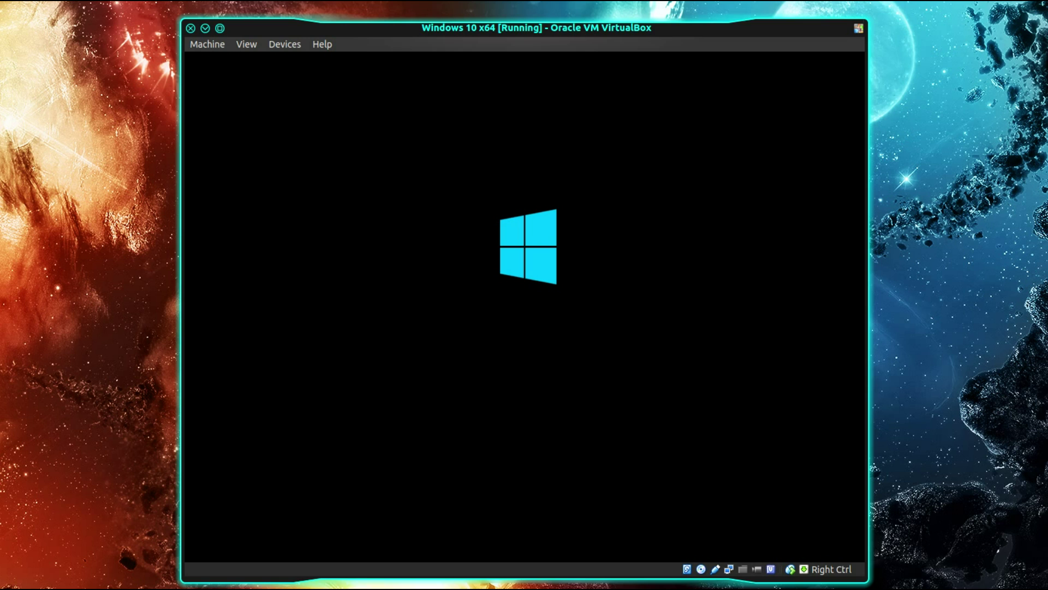
{"action": "left_click", "coordinate": [286, 46]}
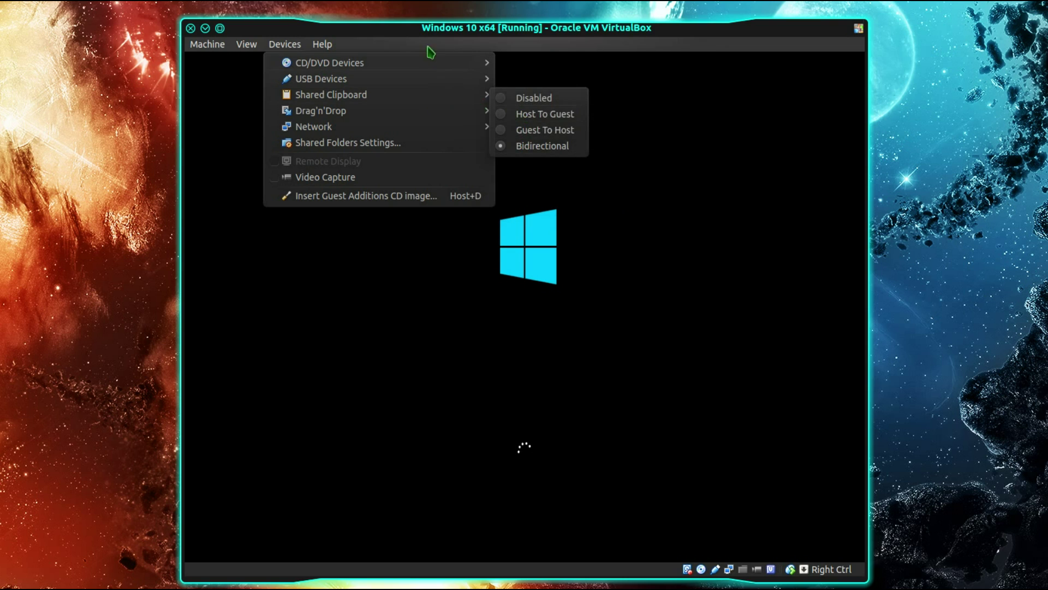
{"action": "mouse_move", "coordinate": [445, 64]}
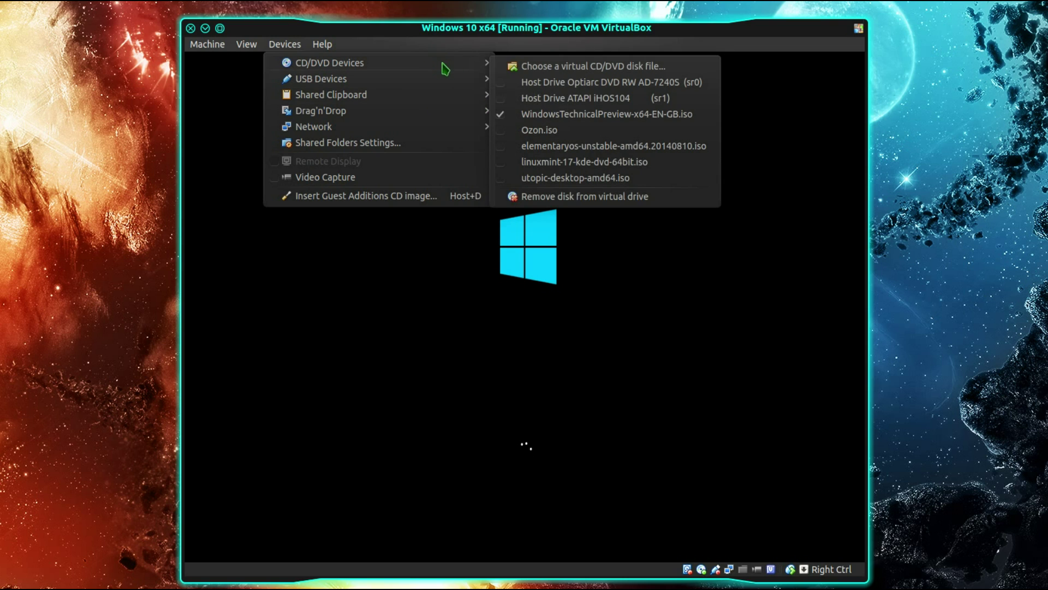
{"action": "left_click", "coordinate": [574, 195]}
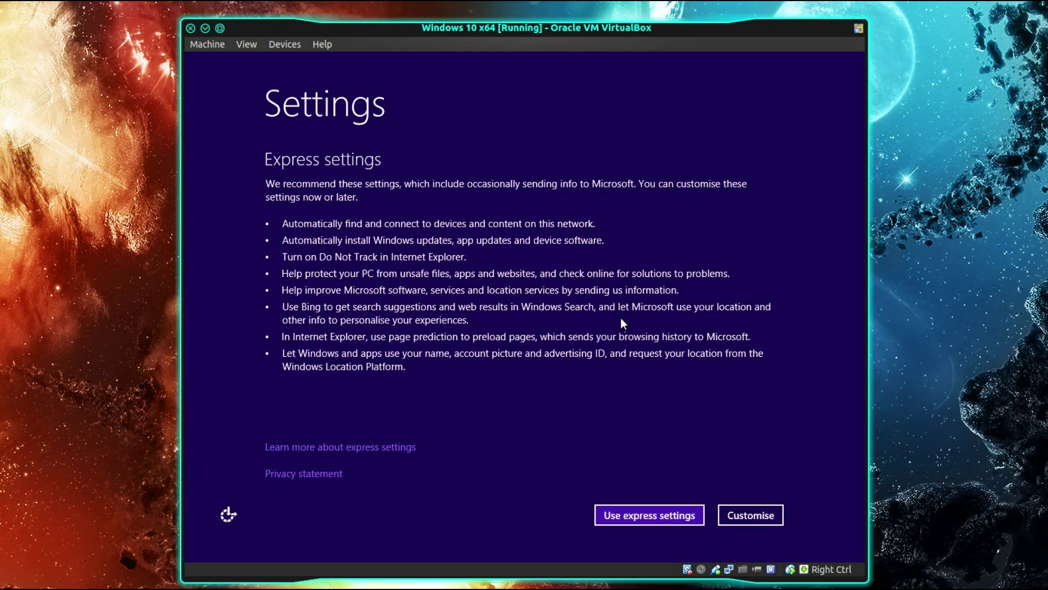
- Customise the Windows settings instead of using express settings, and answer No to finding devices and content on the network
{"action": "left_click", "coordinate": [748, 508]}
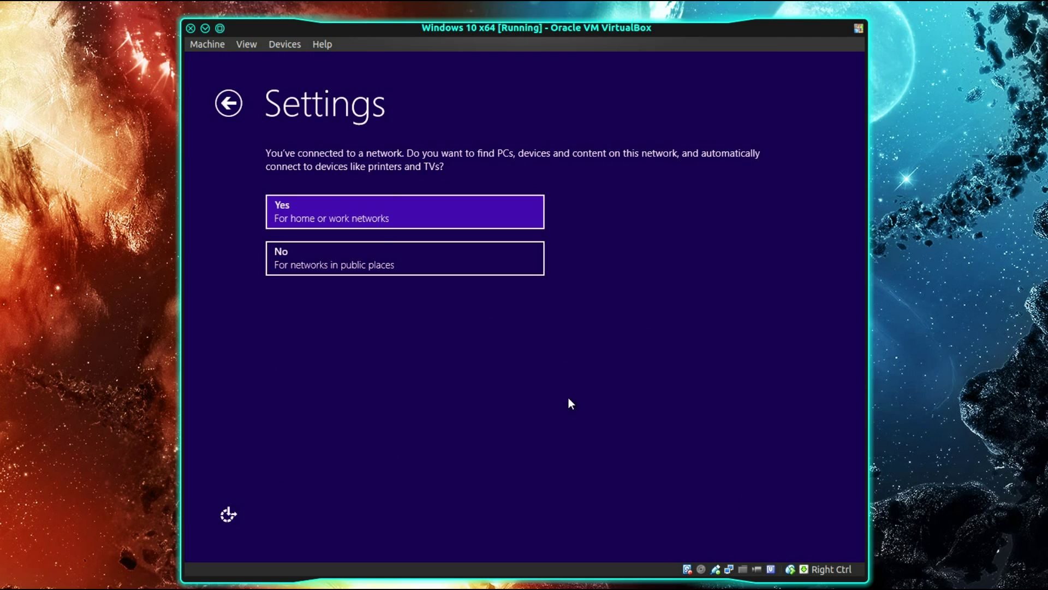
{"action": "left_click", "coordinate": [388, 260]}
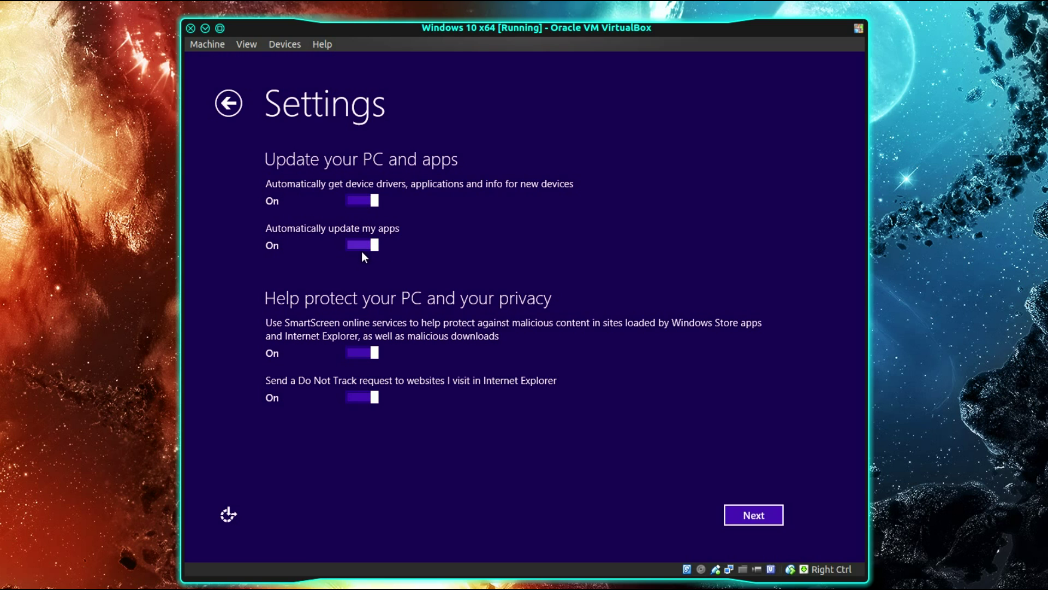
- Turn off SmartScreen online services and Do Not Track requests, and continue to the settings for sharing info with Microsoft
{"action": "left_click", "coordinate": [359, 355]}
{"action": "left_click", "coordinate": [369, 398]}
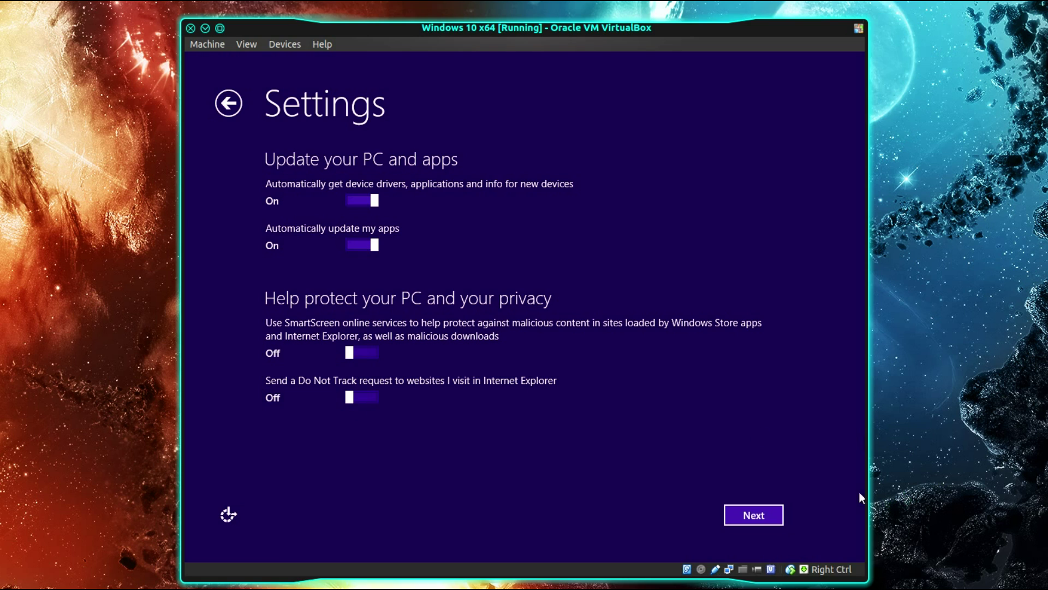
{"action": "left_click", "coordinate": [749, 508]}
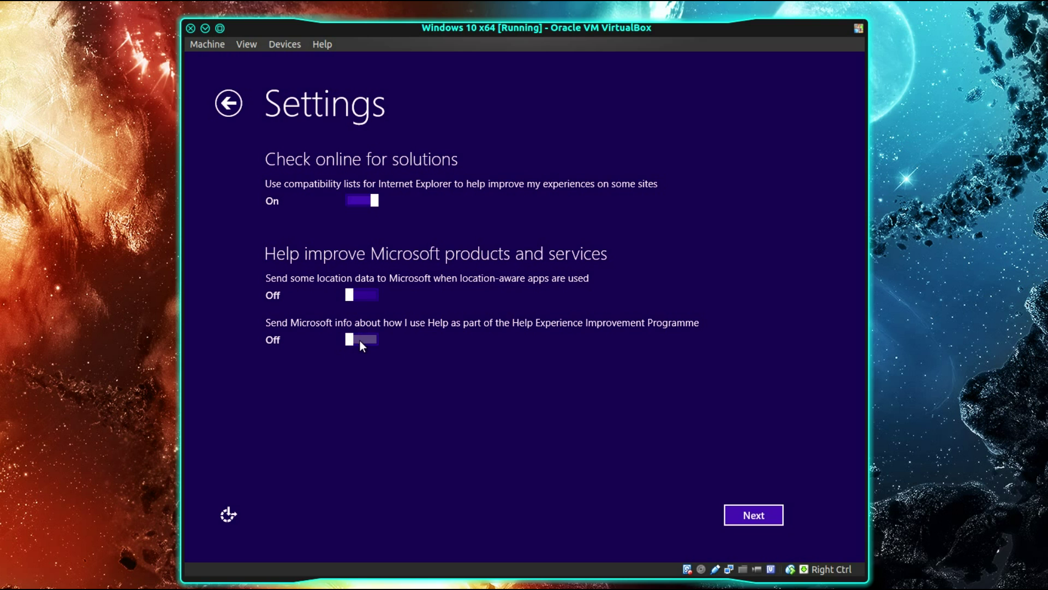
{"action": "left_click", "coordinate": [771, 520]}
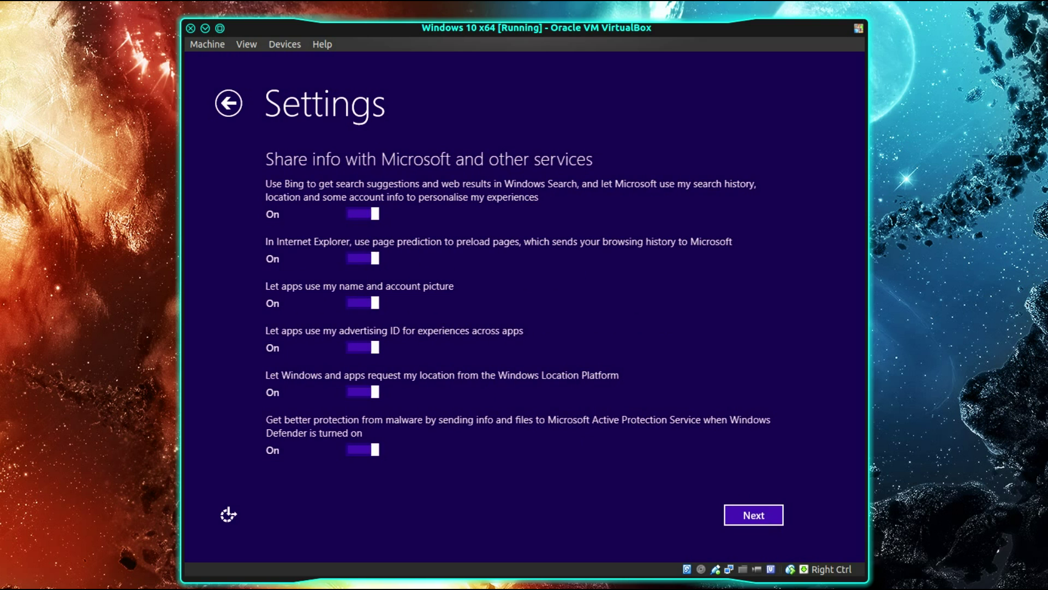
- Turn off all six options for sharing info with Microsoft and other services, and continue to the account sign-in
{"action": "left_click", "coordinate": [355, 215]}
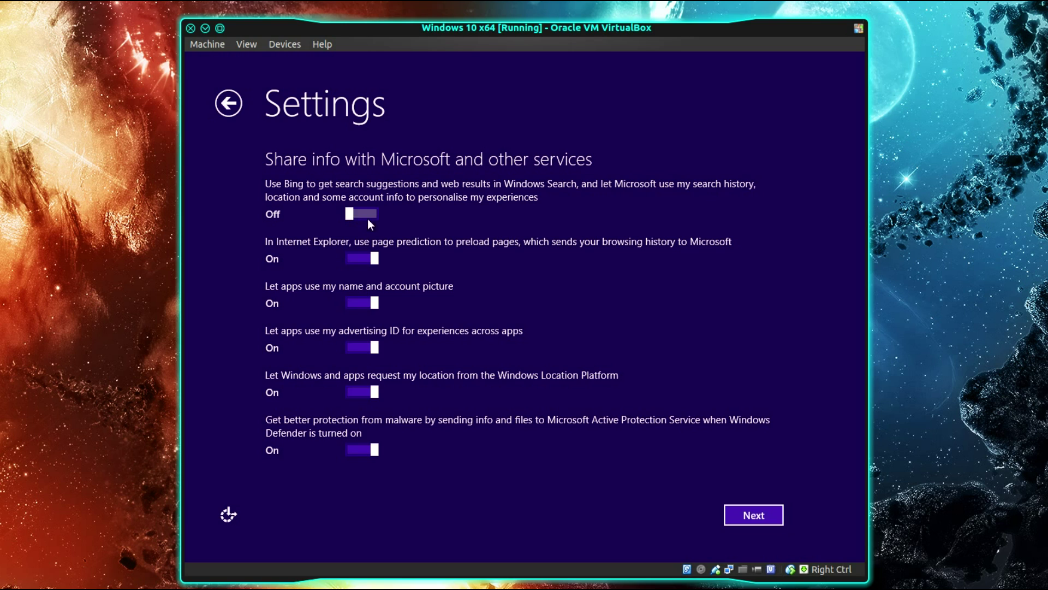
{"action": "left_click", "coordinate": [358, 257]}
{"action": "left_click", "coordinate": [355, 307]}
{"action": "left_click", "coordinate": [356, 348]}
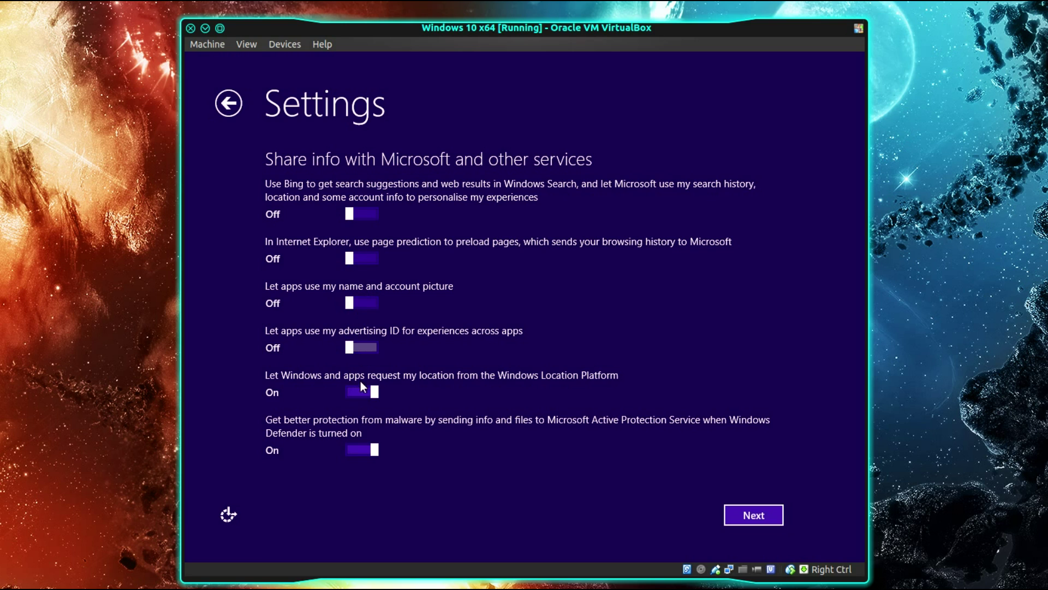
{"action": "left_click", "coordinate": [354, 391]}
{"action": "left_click", "coordinate": [350, 451]}
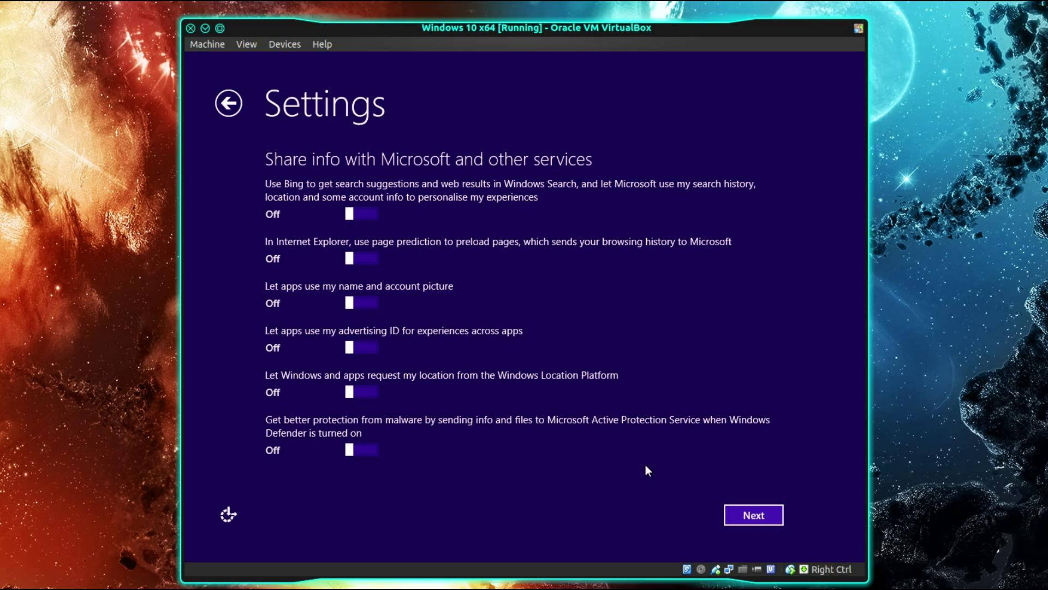
{"action": "left_click", "coordinate": [763, 516]}
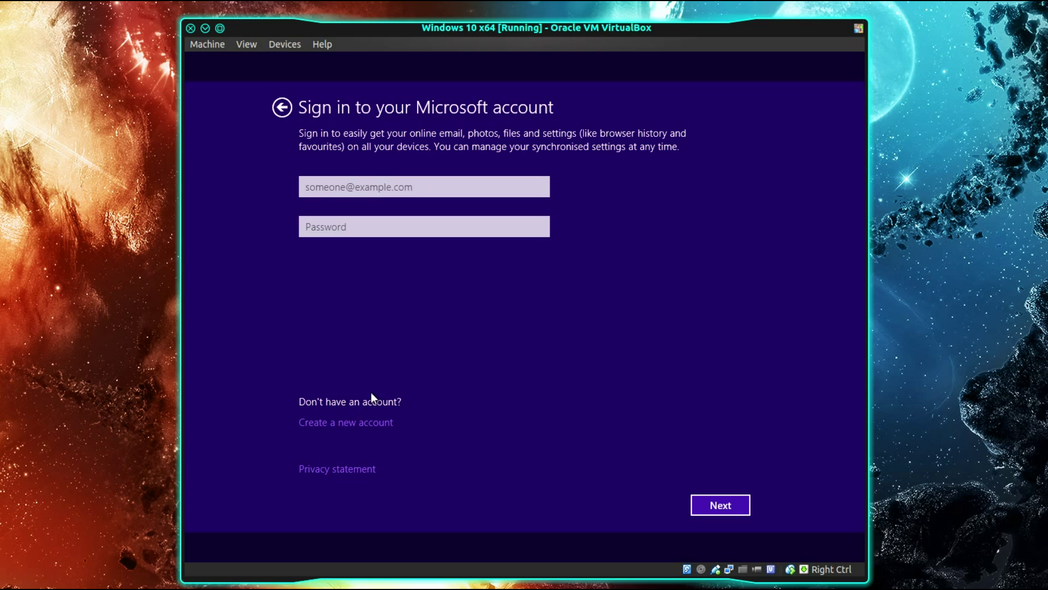
- Sign in without a Microsoft account, create the local user Donkey with no password or hint, and finish the setup
{"action": "left_click", "coordinate": [372, 420]}
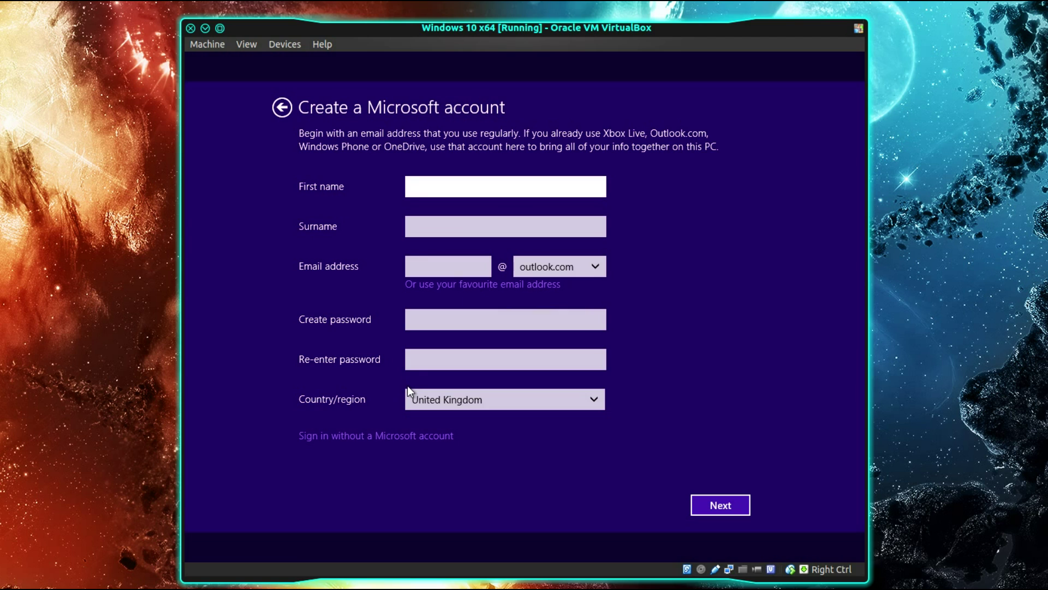
{"action": "left_click", "coordinate": [361, 437]}
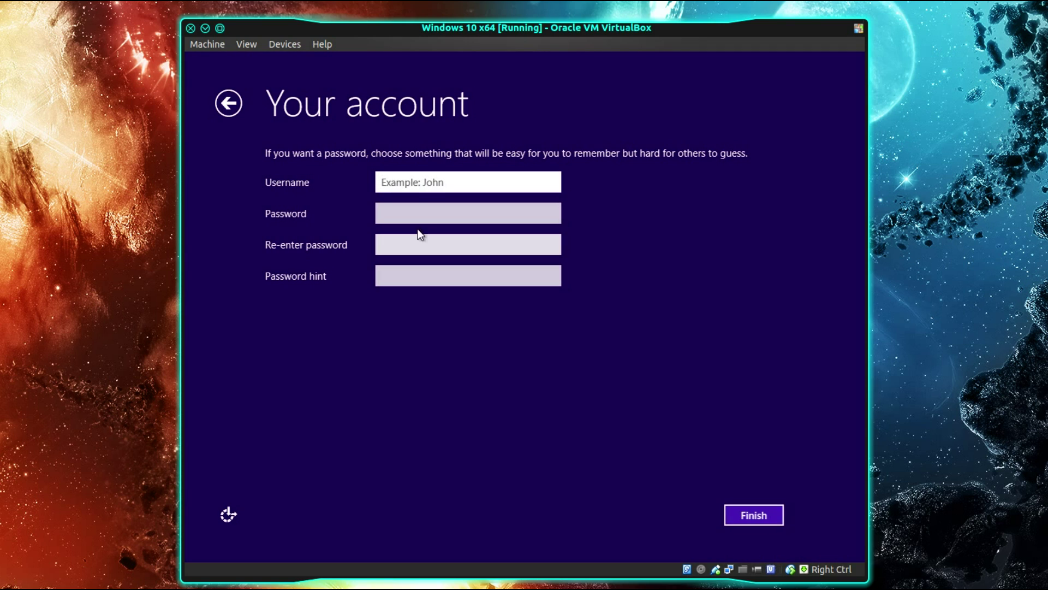
{"action": "type", "text": "Donk"}
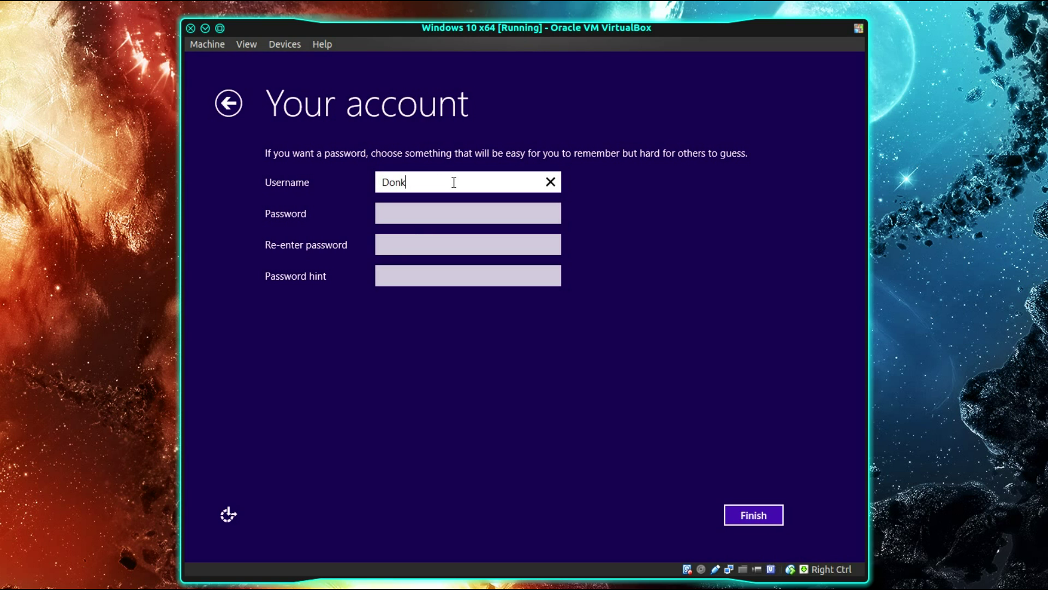
{"action": "type", "text": "ey"}
{"action": "left_click", "coordinate": [453, 211]}
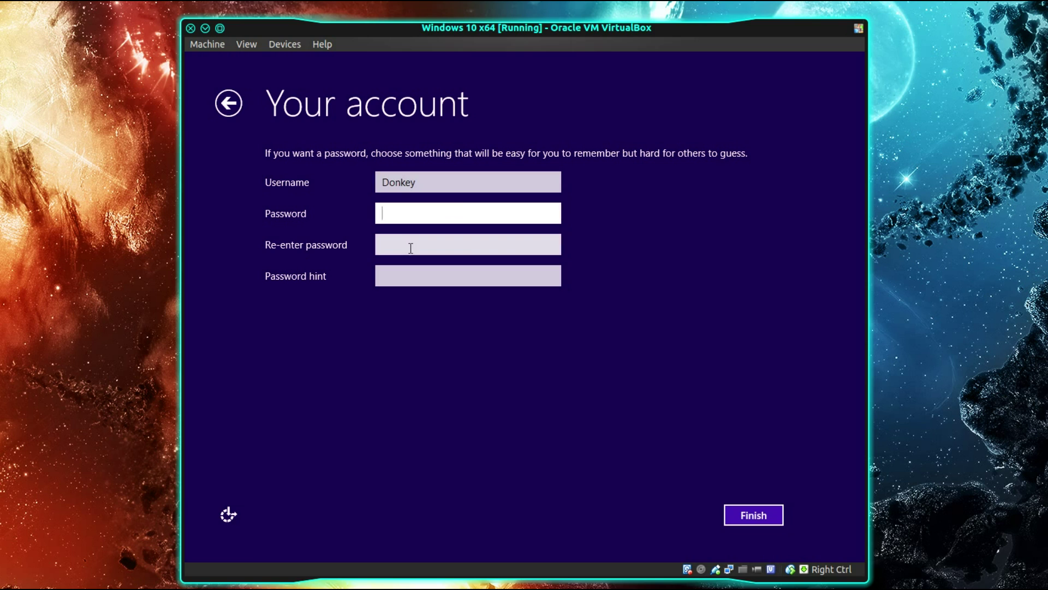
{"action": "left_click", "coordinate": [411, 247]}
{"action": "left_click", "coordinate": [429, 268]}
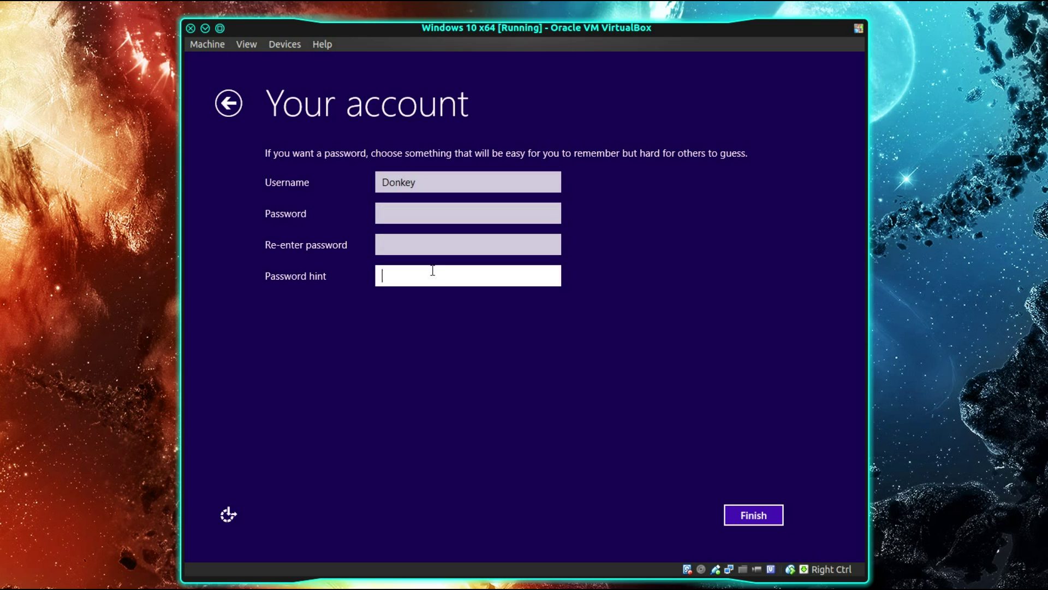
{"action": "left_click", "coordinate": [766, 521]}
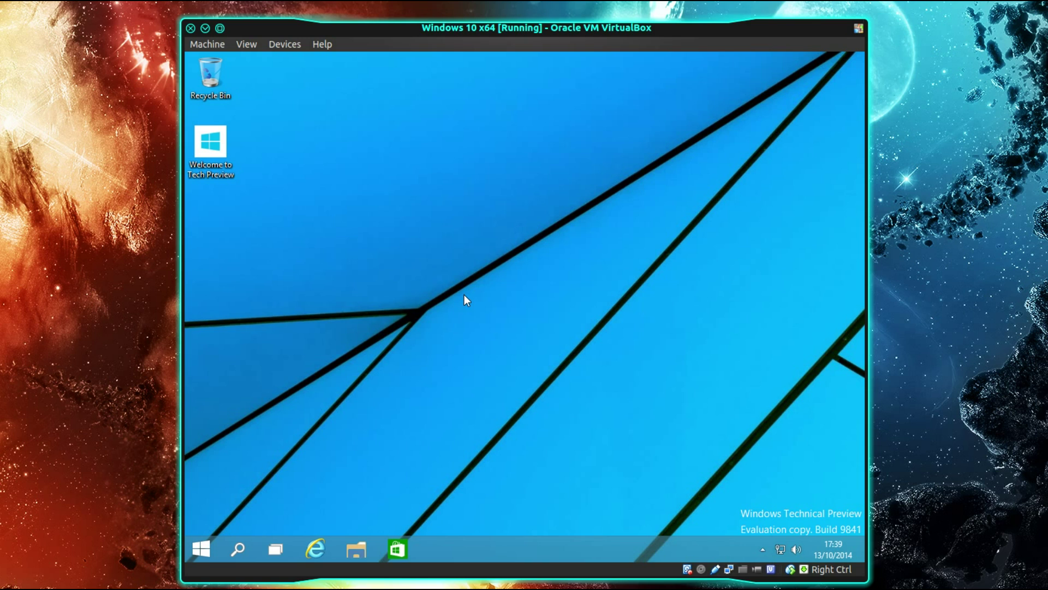
- Insert the Guest Additions CD image into the virtual machine and open the disc's folder to view its files
{"action": "left_click", "coordinate": [283, 45]}
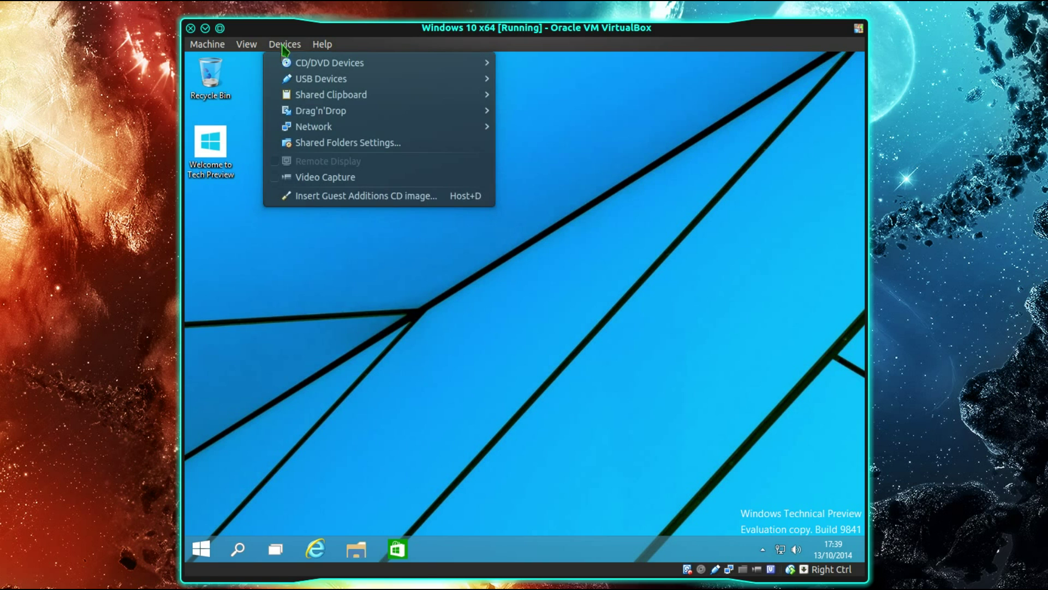
{"action": "left_click", "coordinate": [345, 197]}
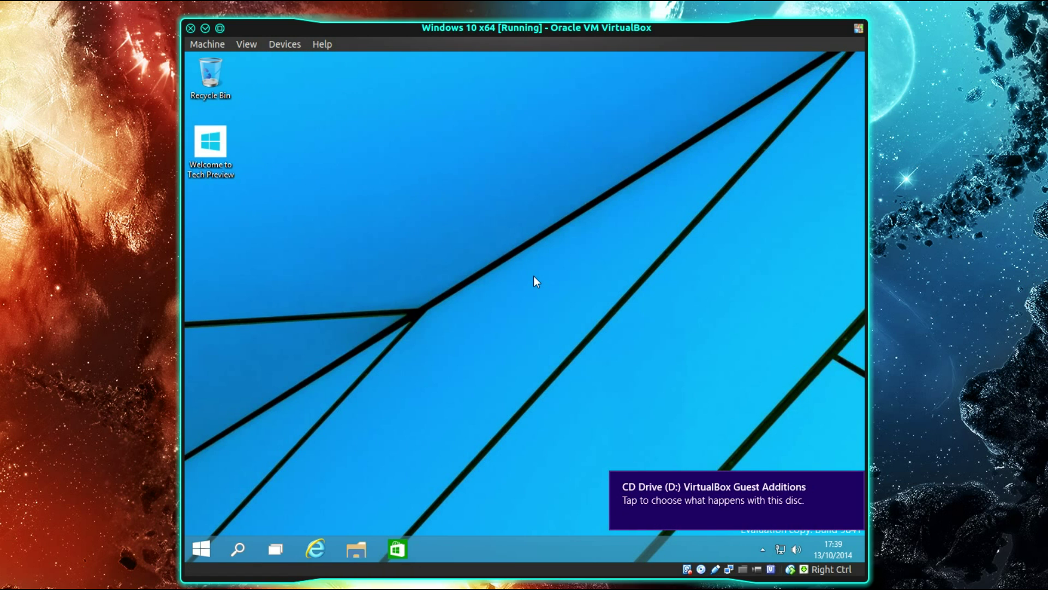
{"action": "left_click", "coordinate": [682, 494]}
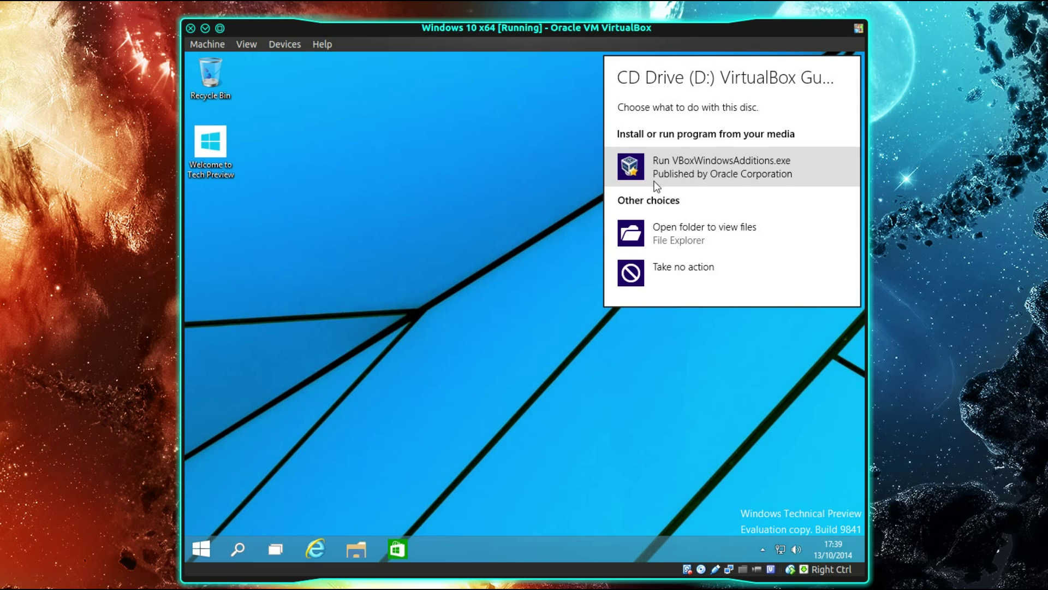
{"action": "left_click", "coordinate": [653, 215]}
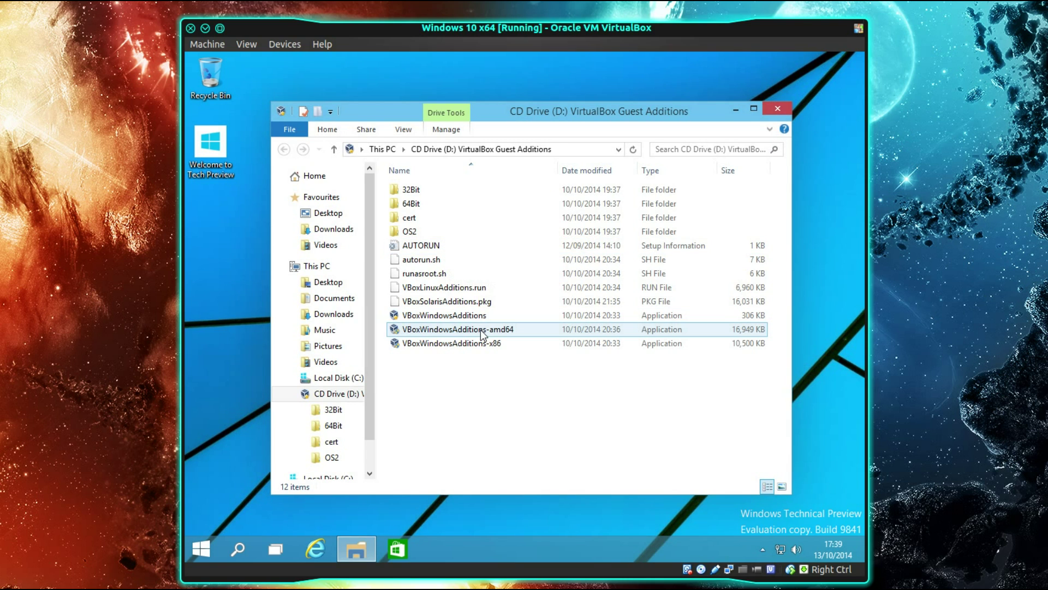
- Run VBoxWindowsAdditions from the disc and allow it to make changes to the computer
{"action": "left_click", "coordinate": [473, 317]}
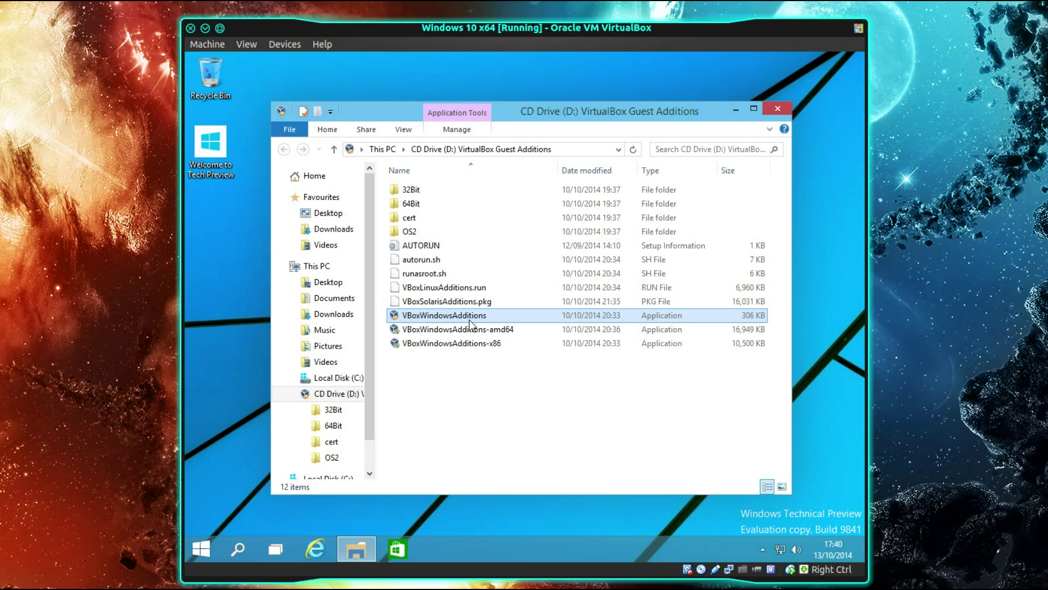
{"action": "double_click", "coordinate": [469, 320]}
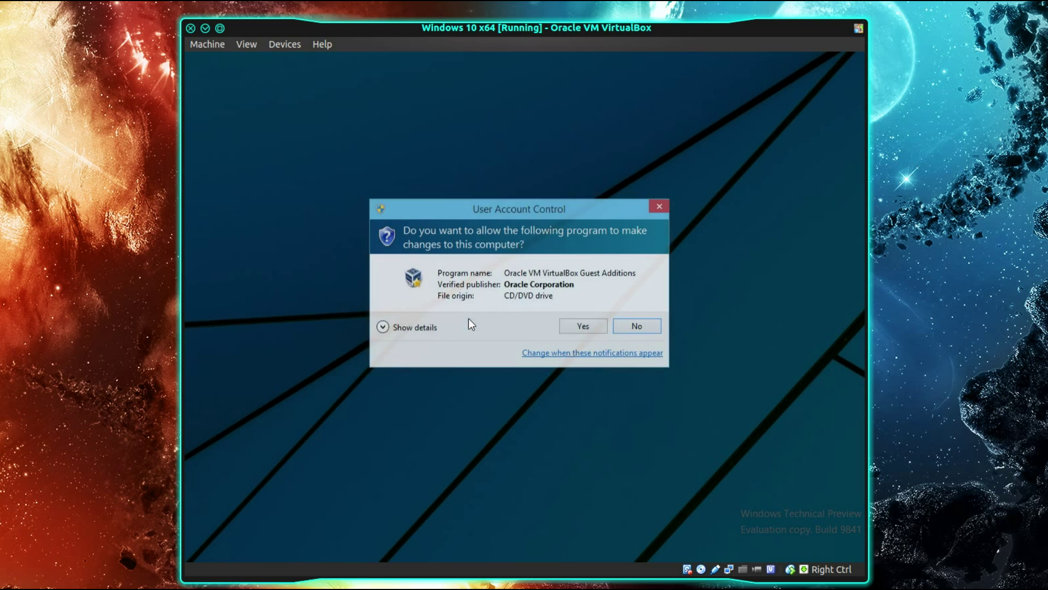
{"action": "left_click", "coordinate": [582, 328]}
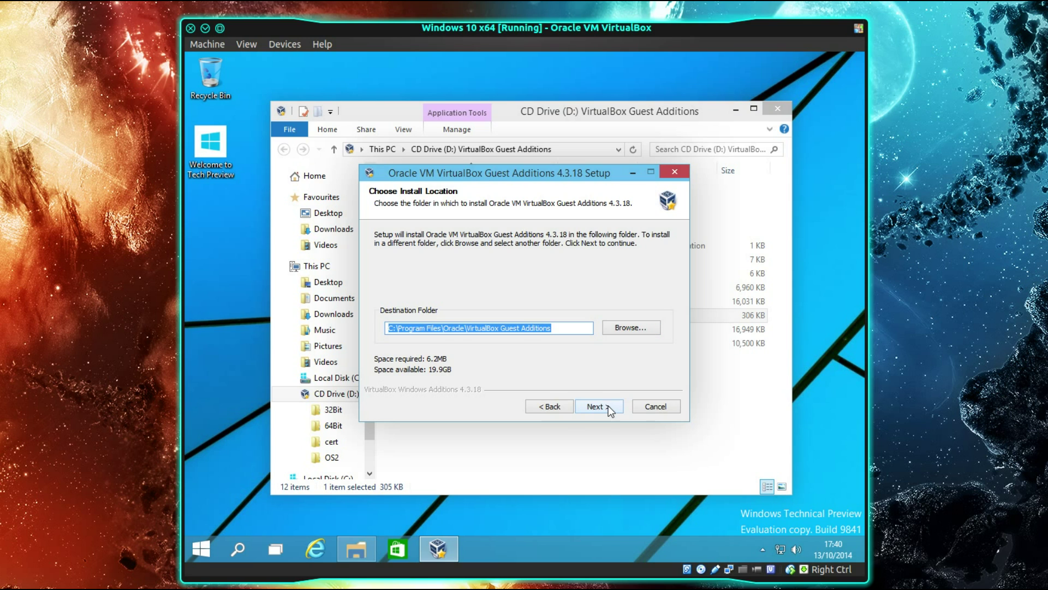
- Install Guest Additions 4.3.18 with the default folder and components, accept the Oracle device software, and reboot now
{"action": "left_click", "coordinate": [610, 411]}
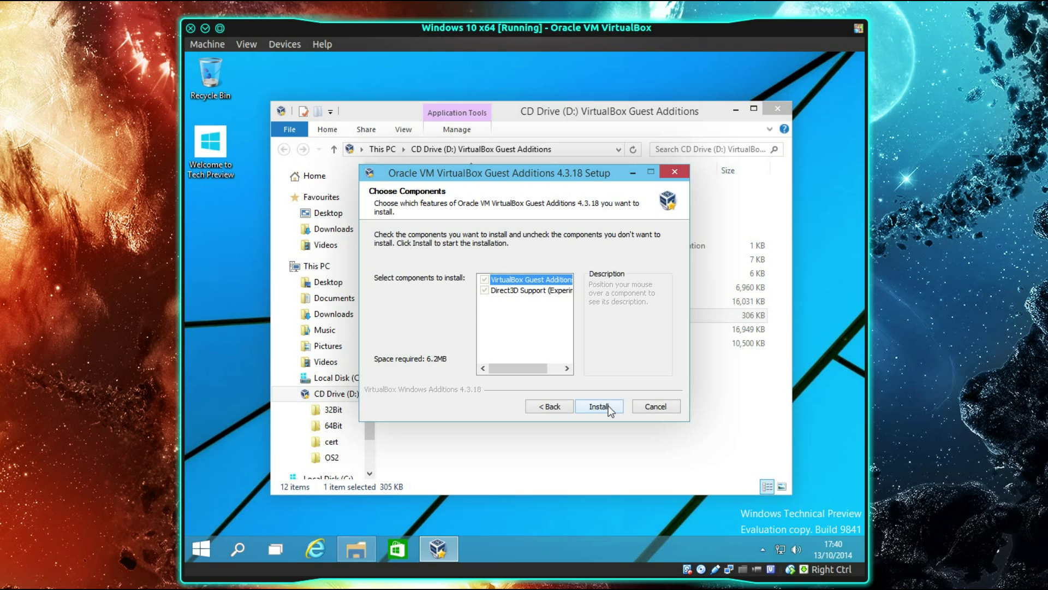
{"action": "left_click", "coordinate": [610, 412]}
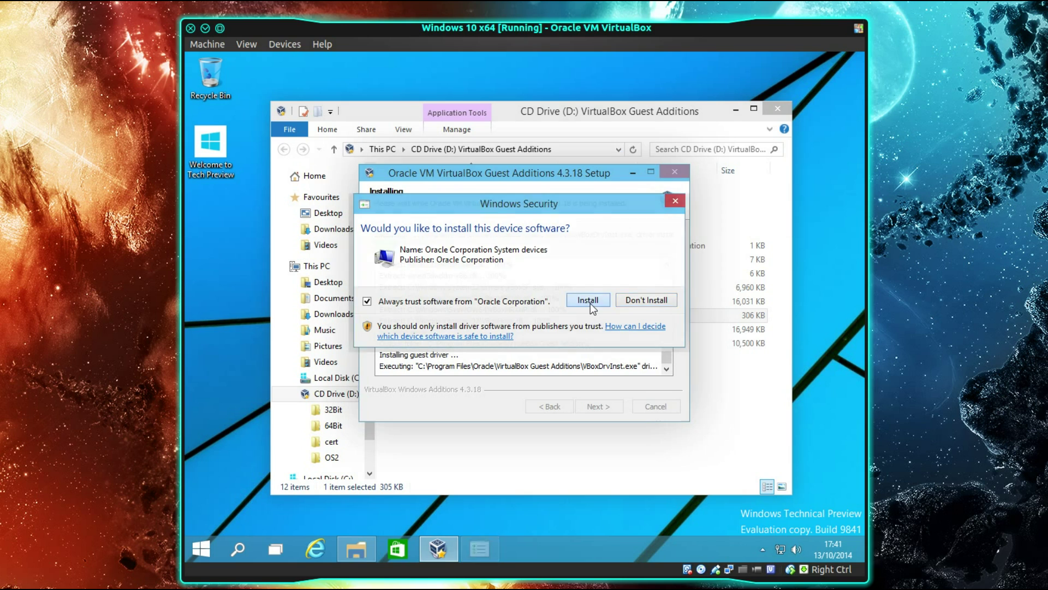
{"action": "left_click", "coordinate": [588, 300]}
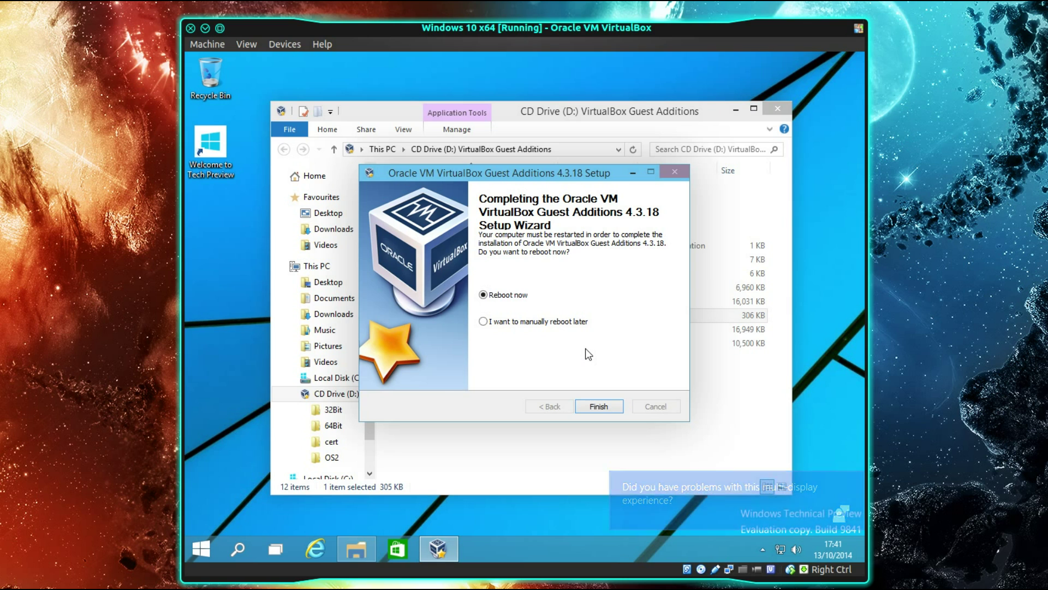
{"action": "left_click", "coordinate": [601, 406]}
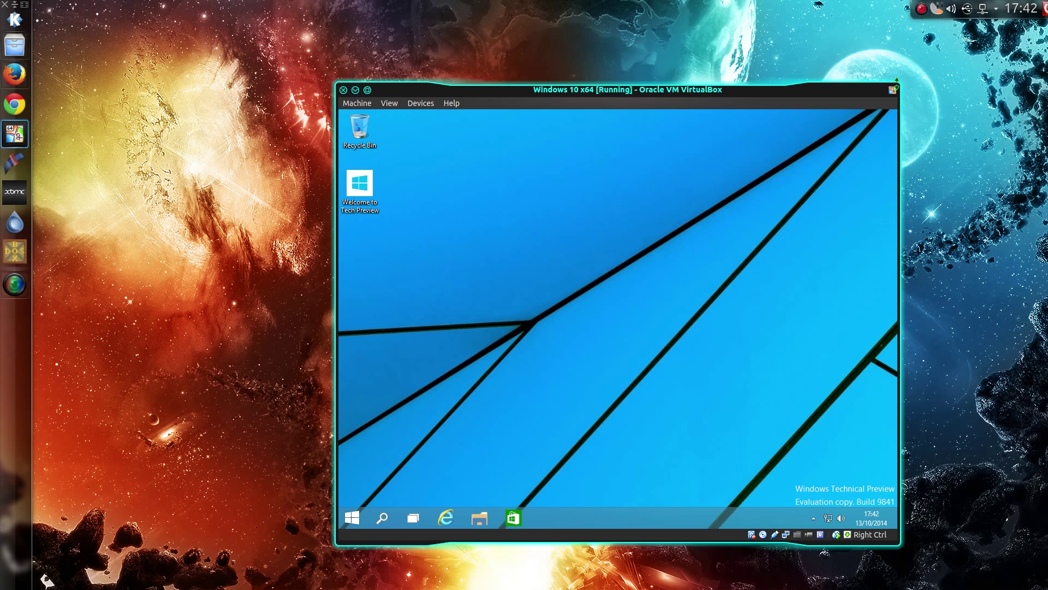
- Enlarge the running virtual machine's window slightly in both width and height
{"action": "left_click_drag", "start_coordinate": [905, 83], "coordinate": [928, 66]}
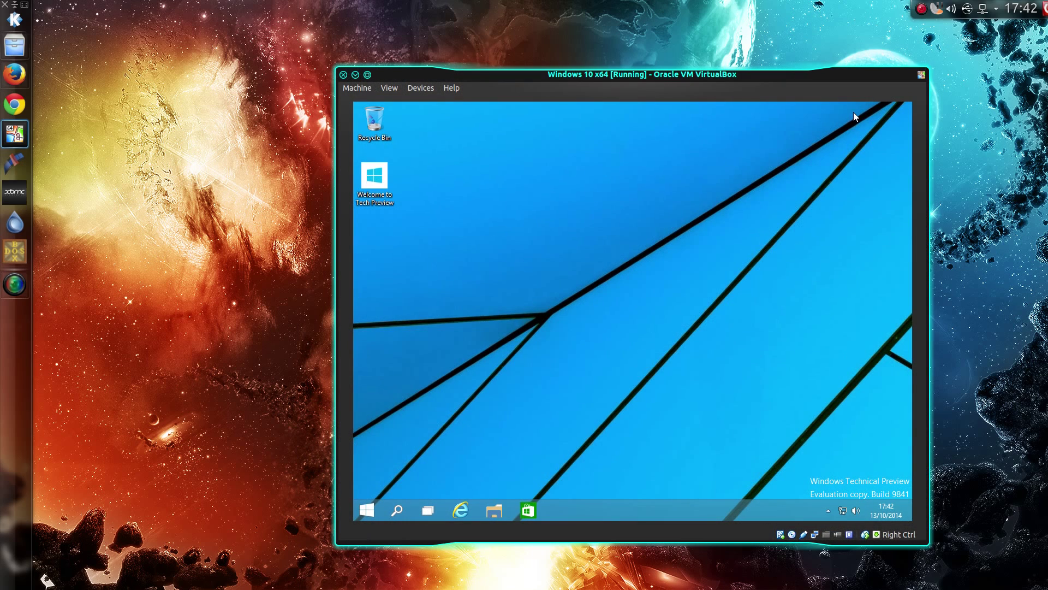